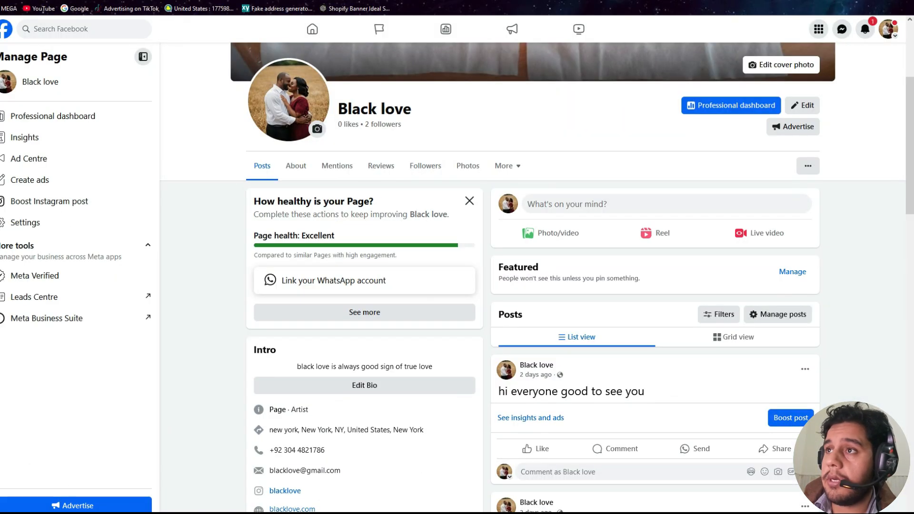
Step: Switch from the Black love Page to the personal profile and back to the Black love Page
scroll(532, 238, up, 4)
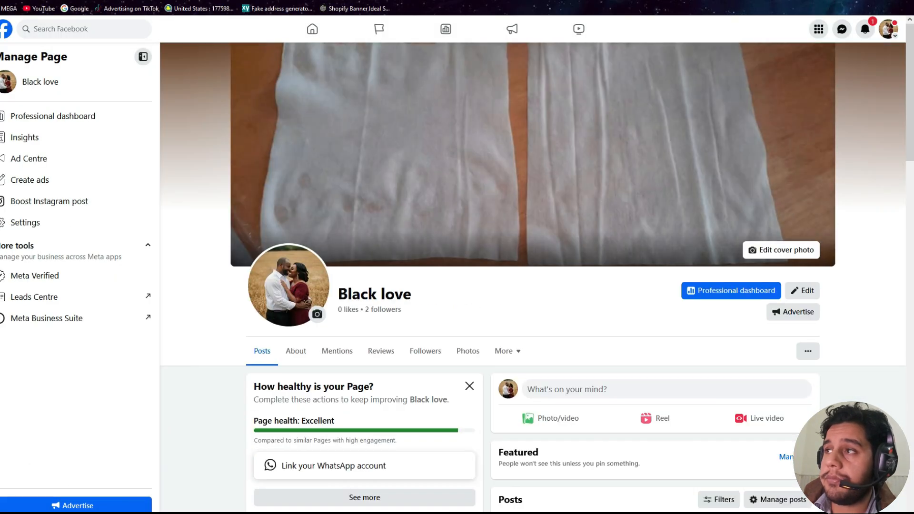
click(888, 29)
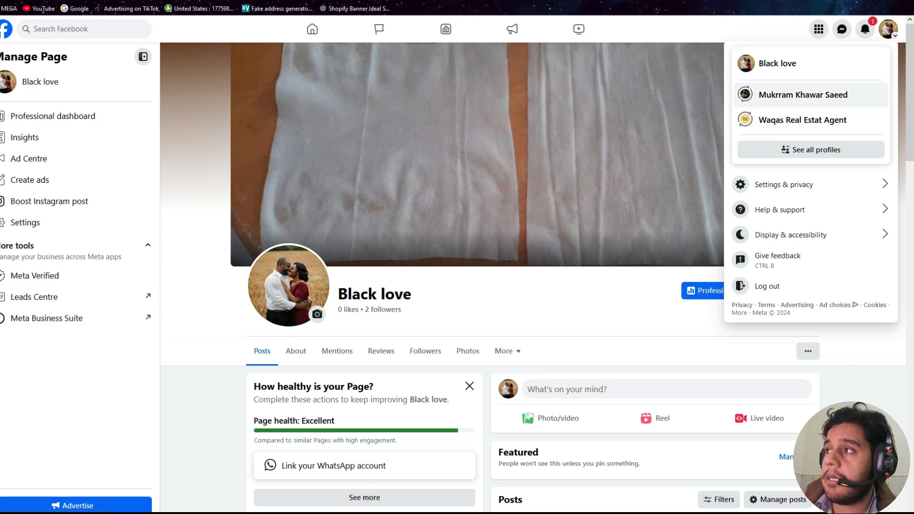
click(804, 95)
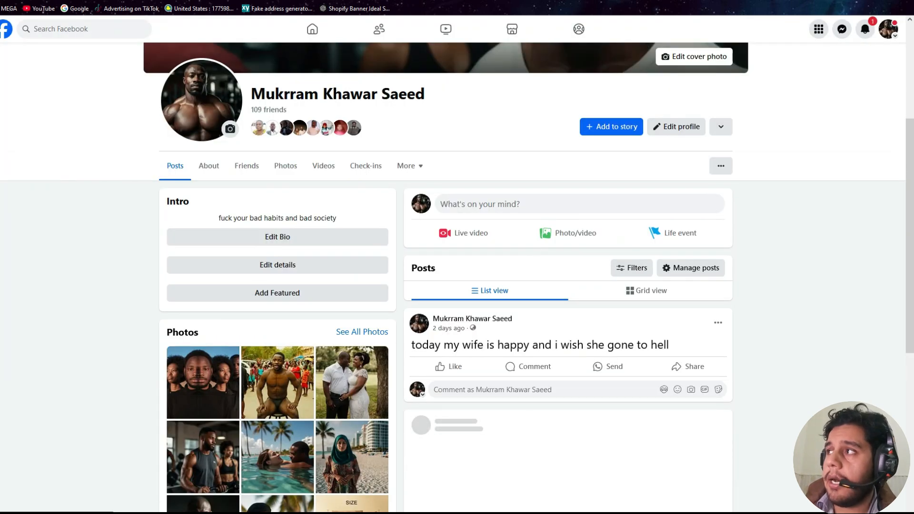
click(888, 30)
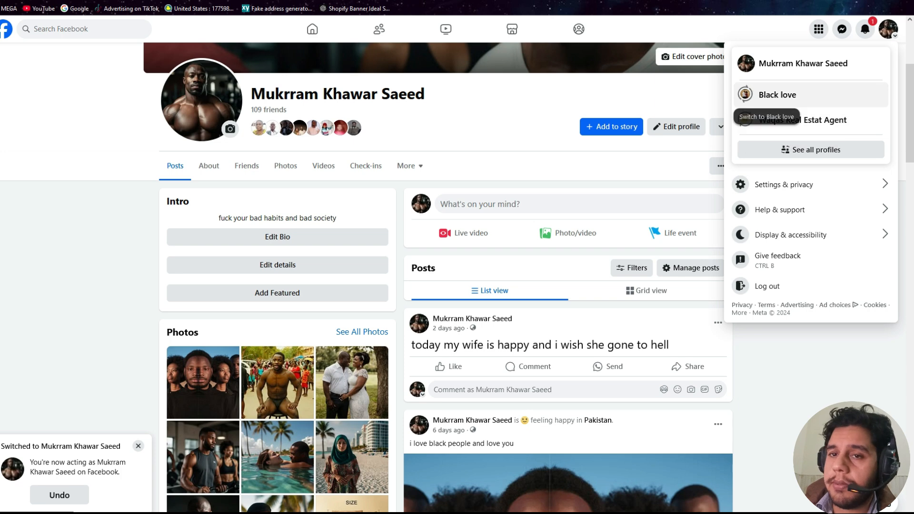
click(810, 95)
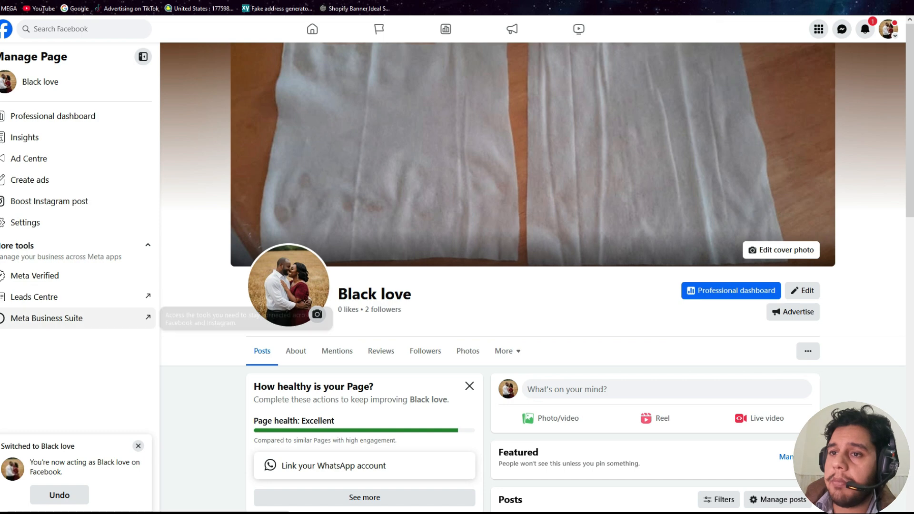
Step: Switch to Meta Business Suite and open the settings of the Global Gateway Travel business portfolio
click(46, 318)
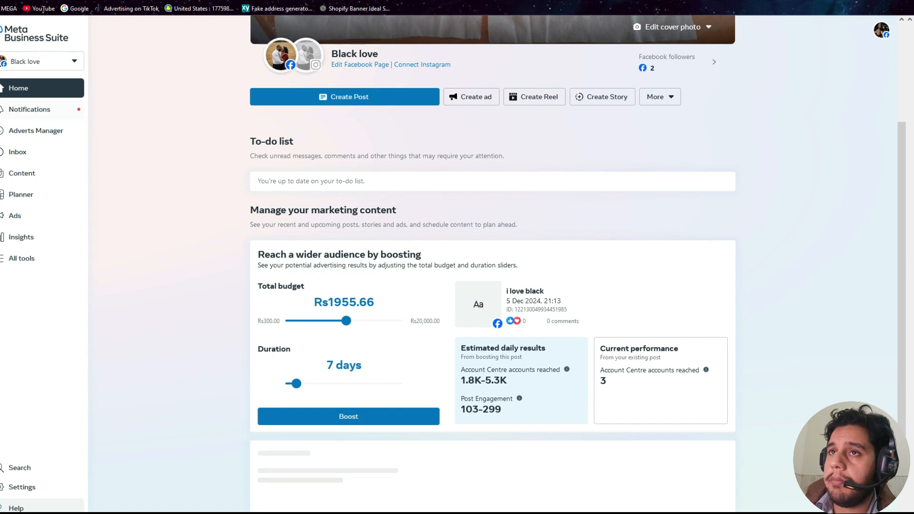
click(42, 62)
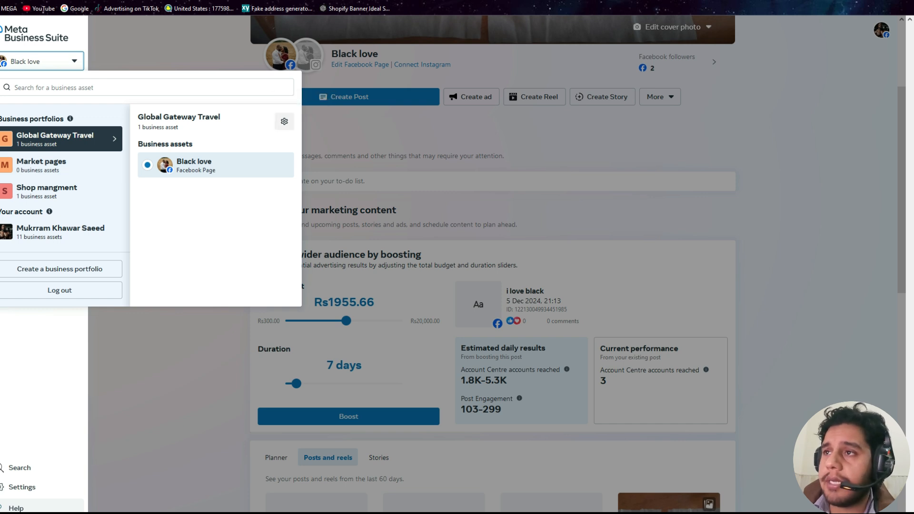
click(284, 121)
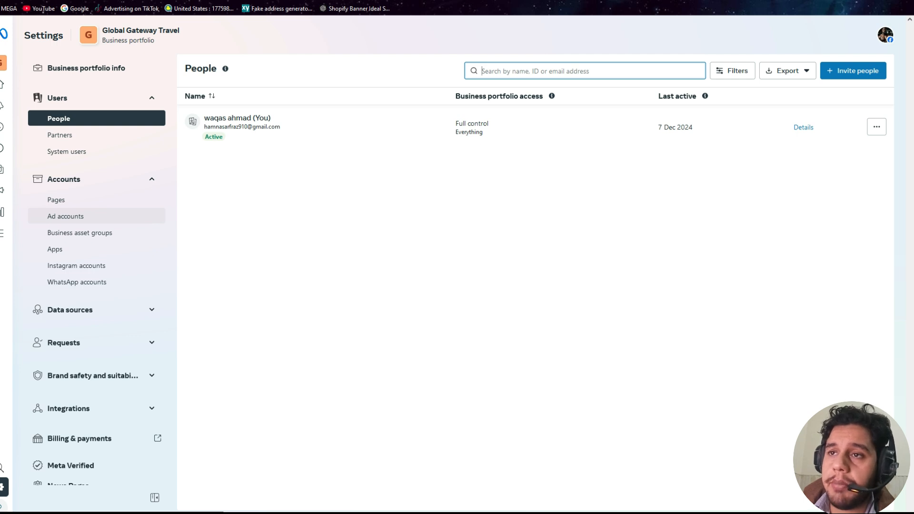
Step: Start creating a new ad account among the Global Gateway Travel portfolio's ad accounts
click(66, 217)
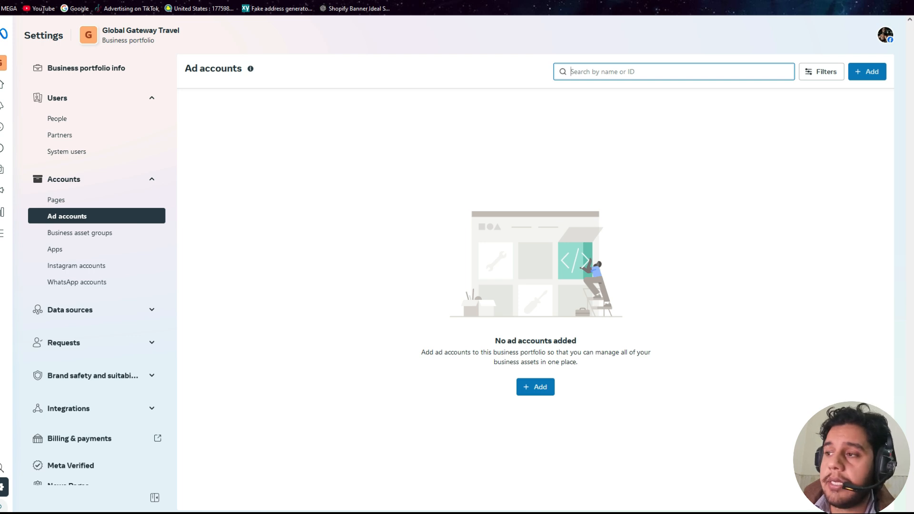
right_click(485, 400)
click(484, 399)
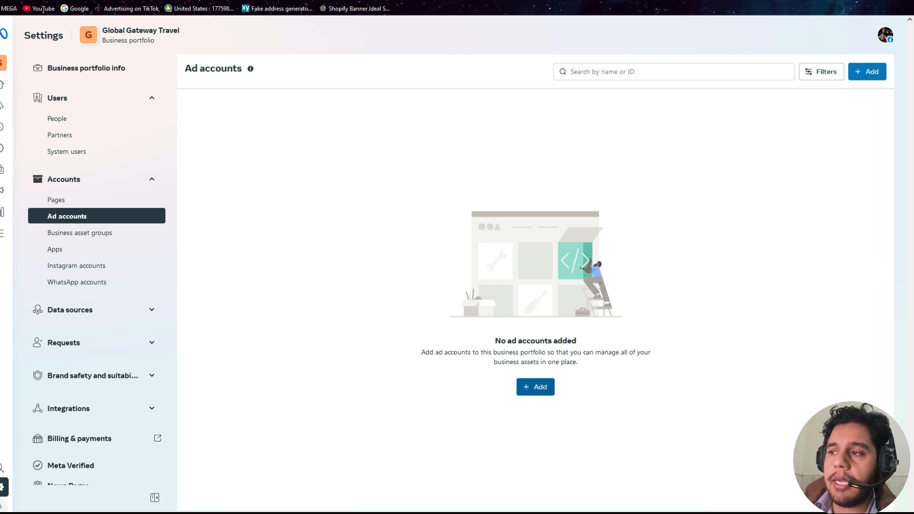
click(535, 386)
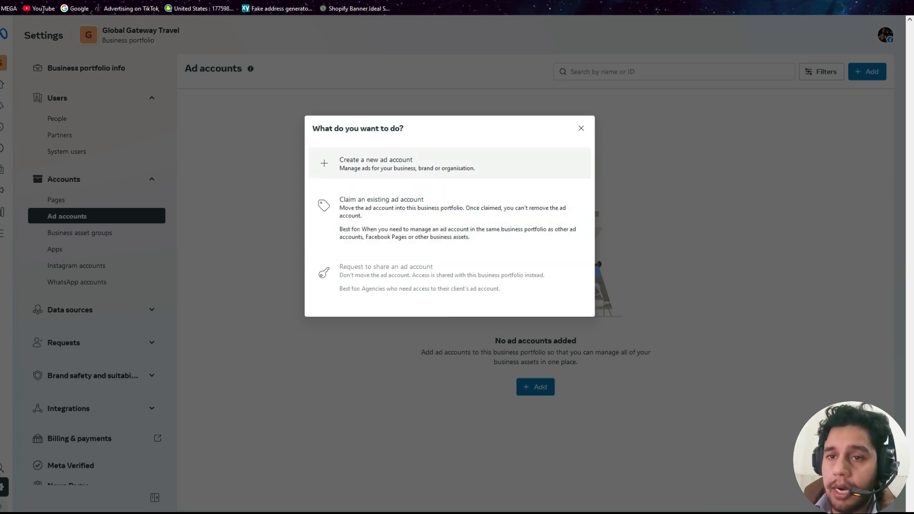
click(406, 163)
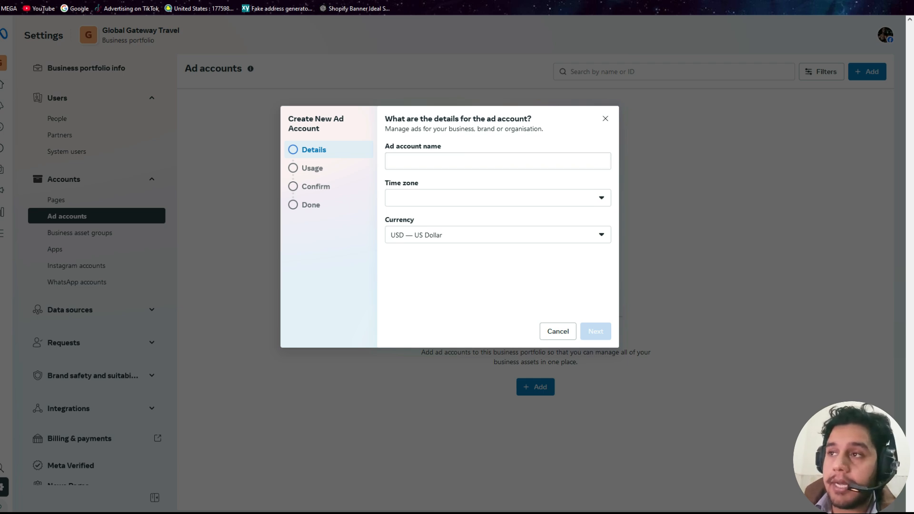
Step: Name the new ad account "bloba; gateway treval"
click(497, 161)
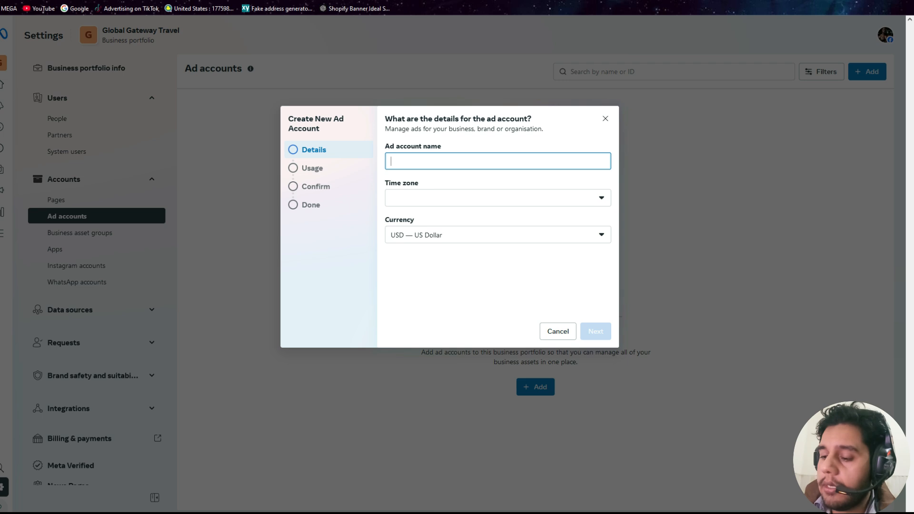
text(bloba; g)
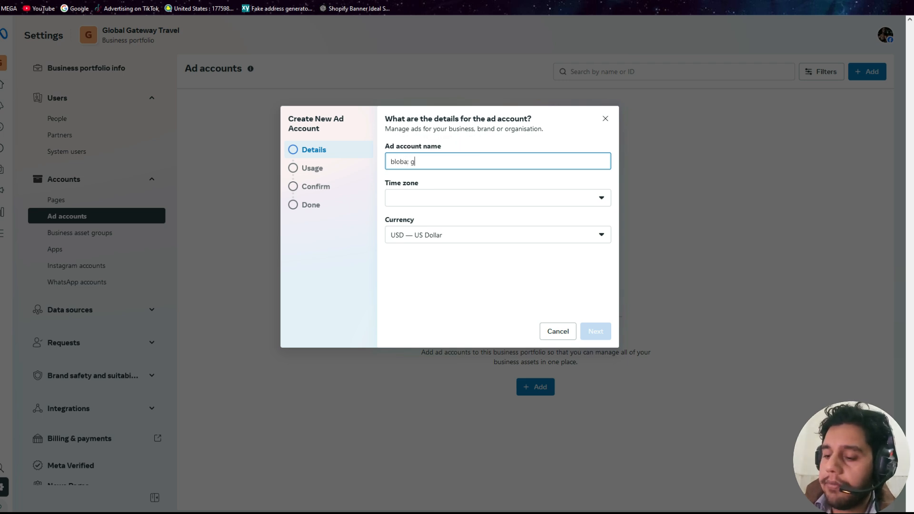
text(ateway)
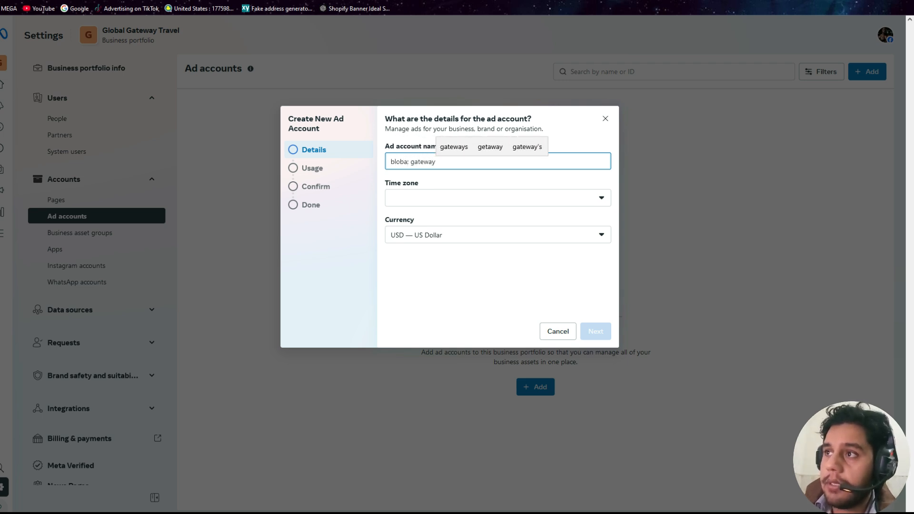
text( tr)
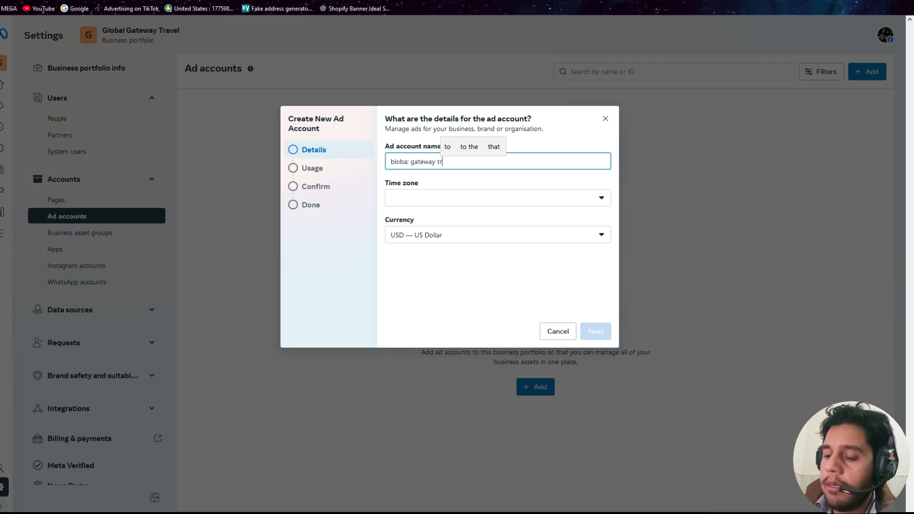
text(eval)
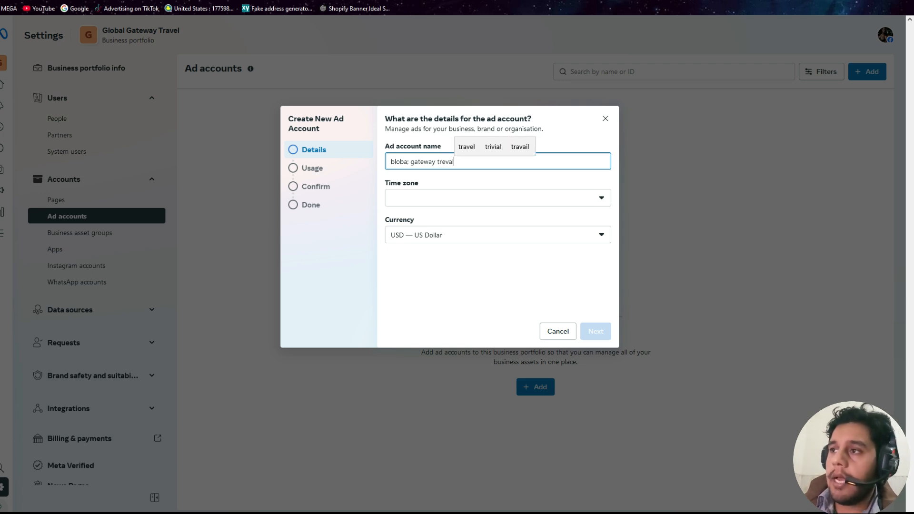
Step: Set the new ad account's time zone to (GMT+05:00) Asia/Karachi
click(498, 197)
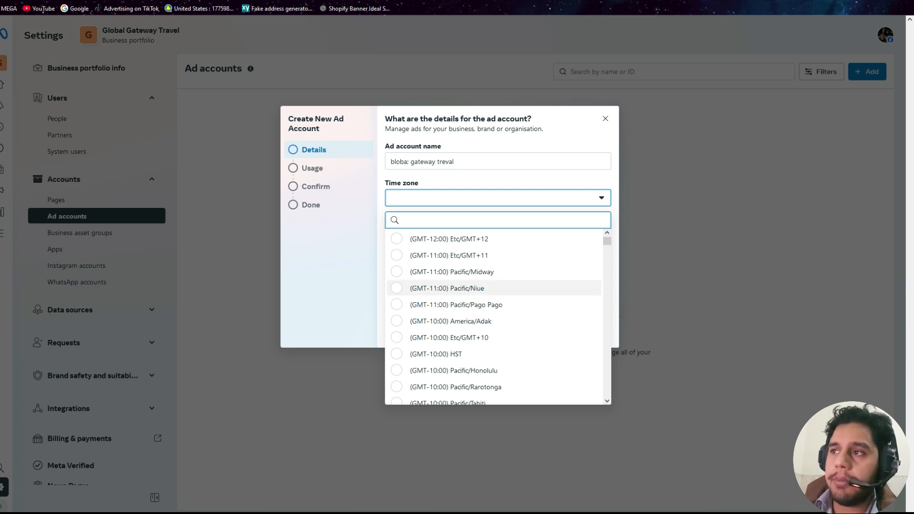
scroll(476, 288, down, 10)
scroll(495, 316, down, 12)
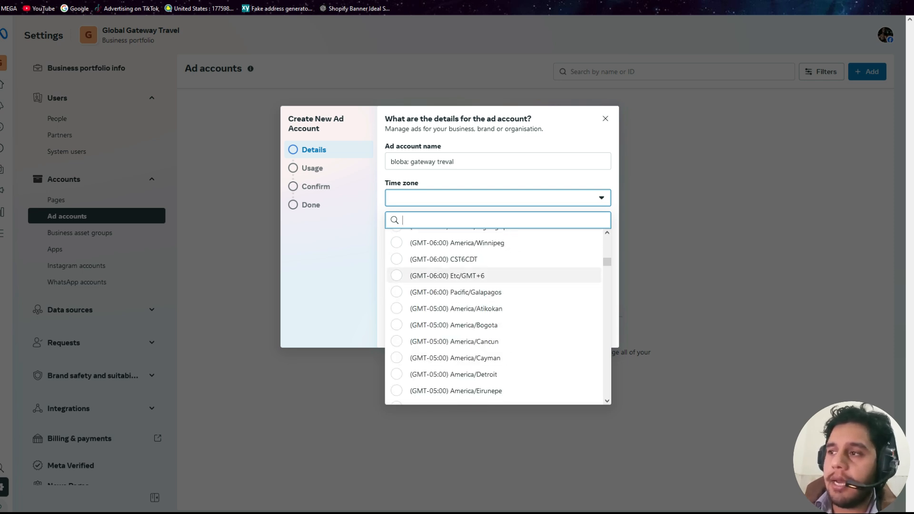
scroll(495, 317, down, 15)
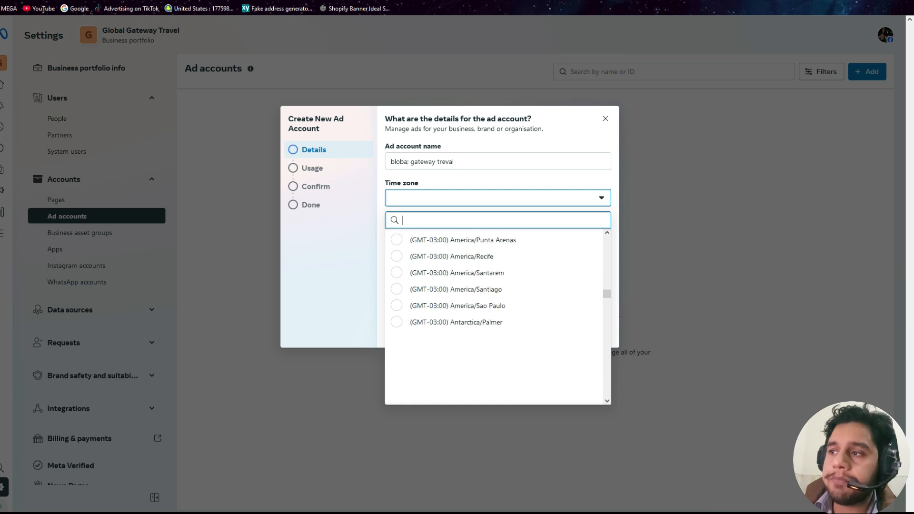
scroll(495, 293, down, 10)
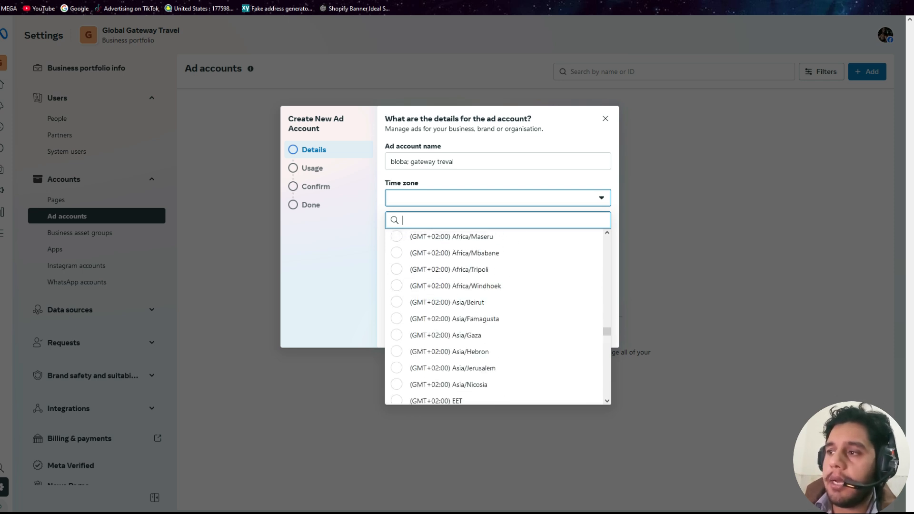
scroll(495, 294, up, 3)
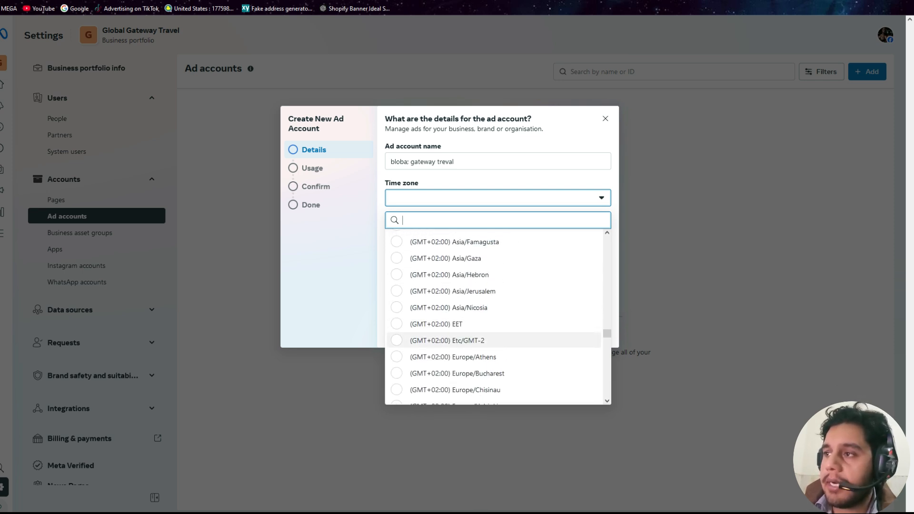
scroll(495, 309, up, 3)
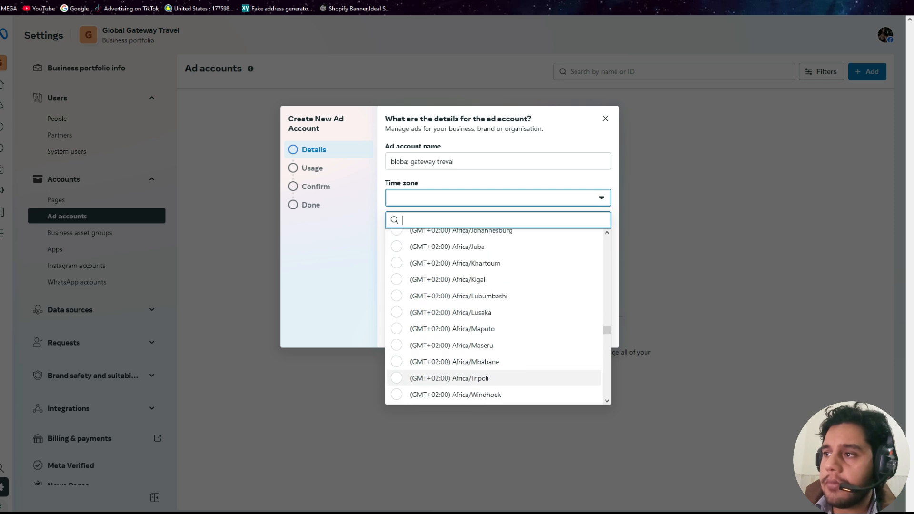
scroll(495, 329, down, 15)
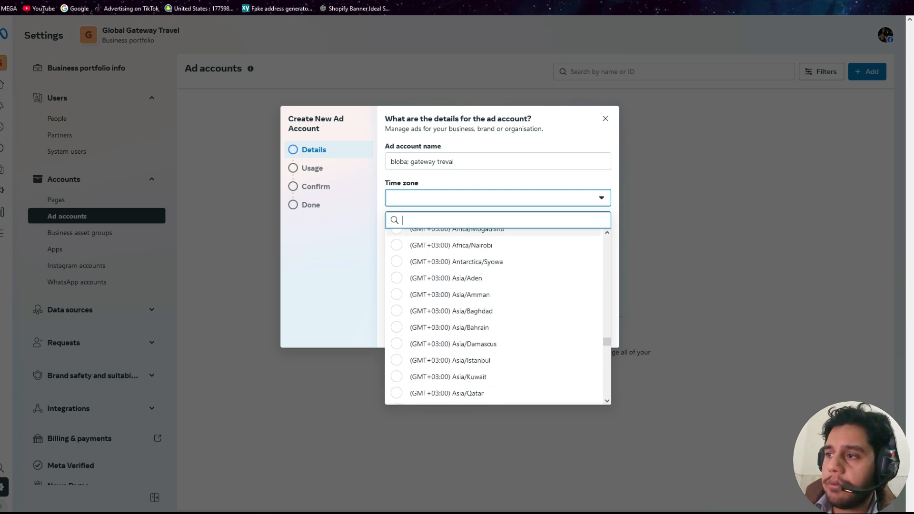
scroll(495, 309, down, 5)
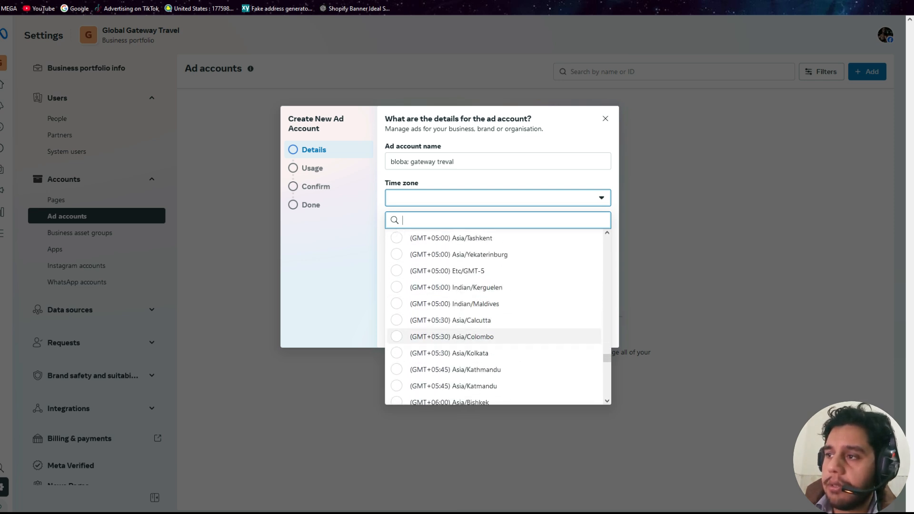
scroll(495, 279, down, 2)
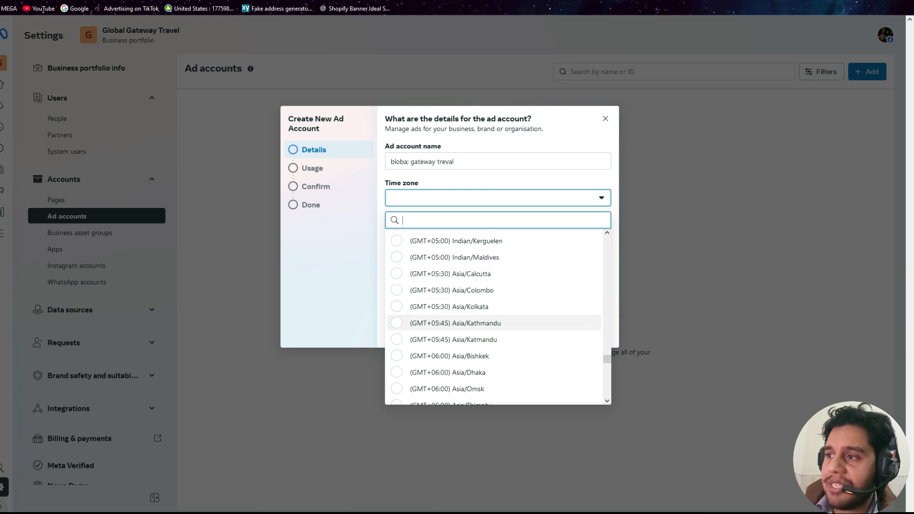
scroll(495, 328, down, 1)
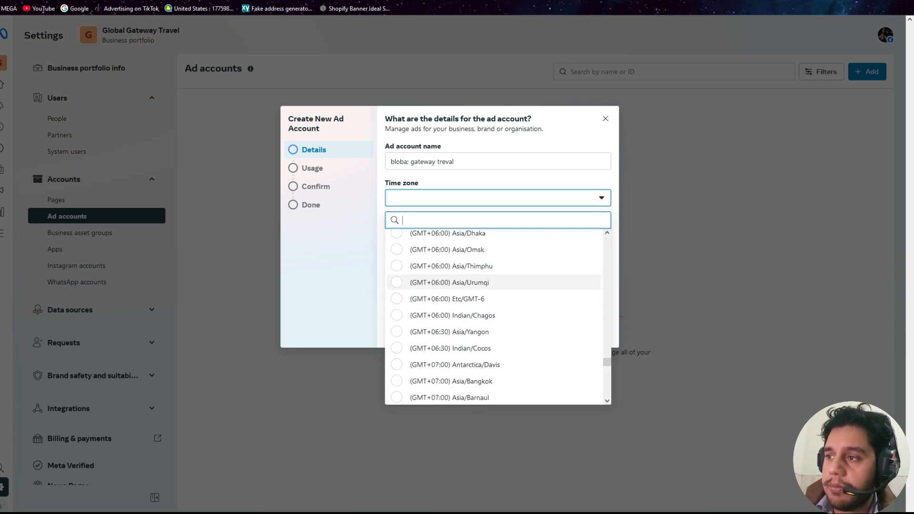
scroll(495, 328, down, 4)
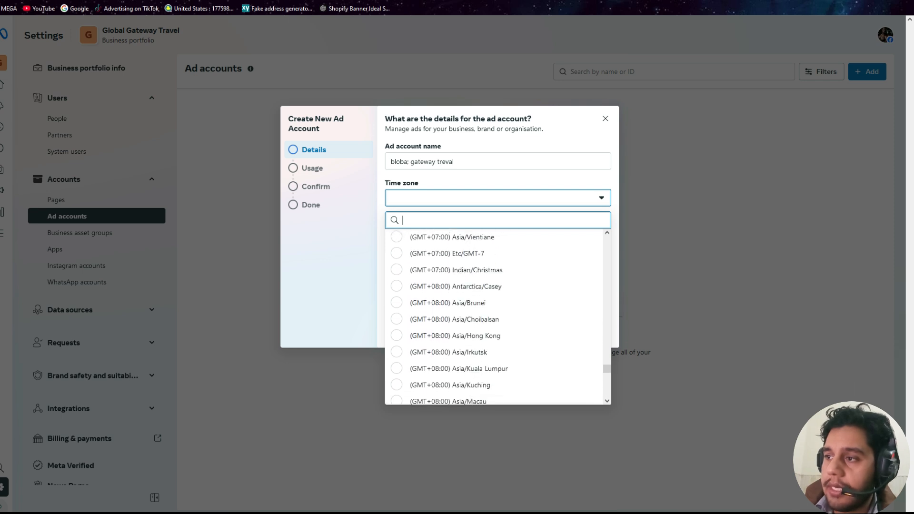
scroll(494, 333, down, 2)
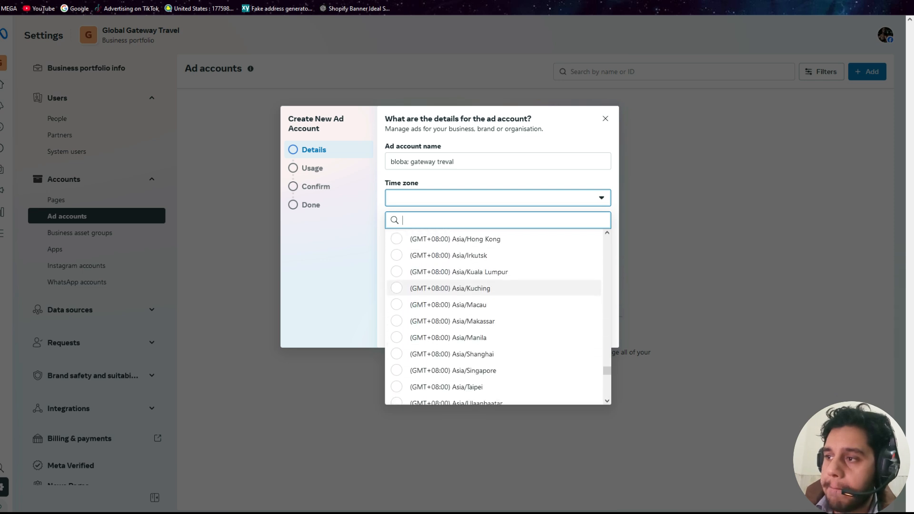
scroll(495, 328, down, 4)
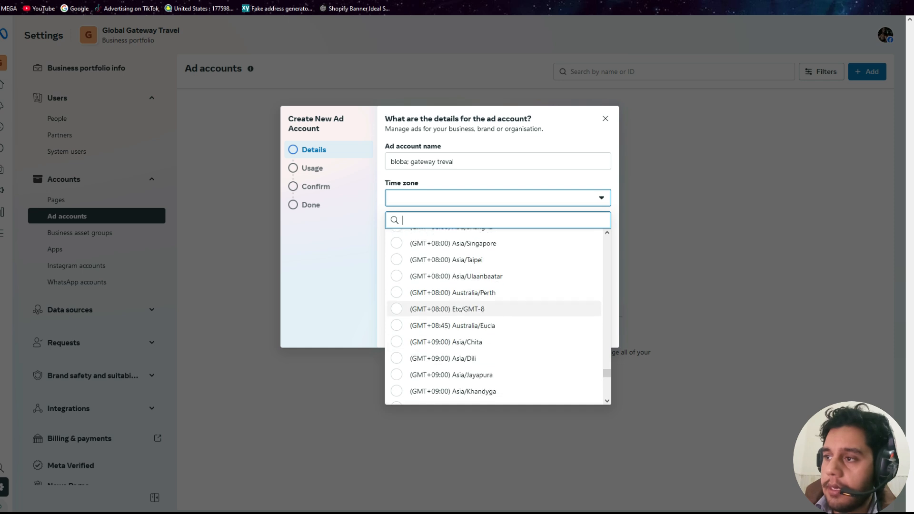
scroll(494, 319, down, 4)
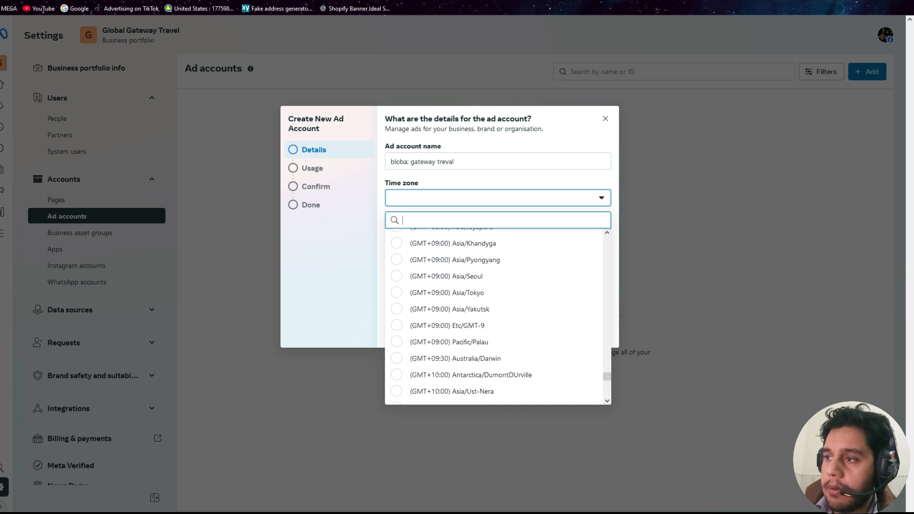
scroll(495, 319, up, 6)
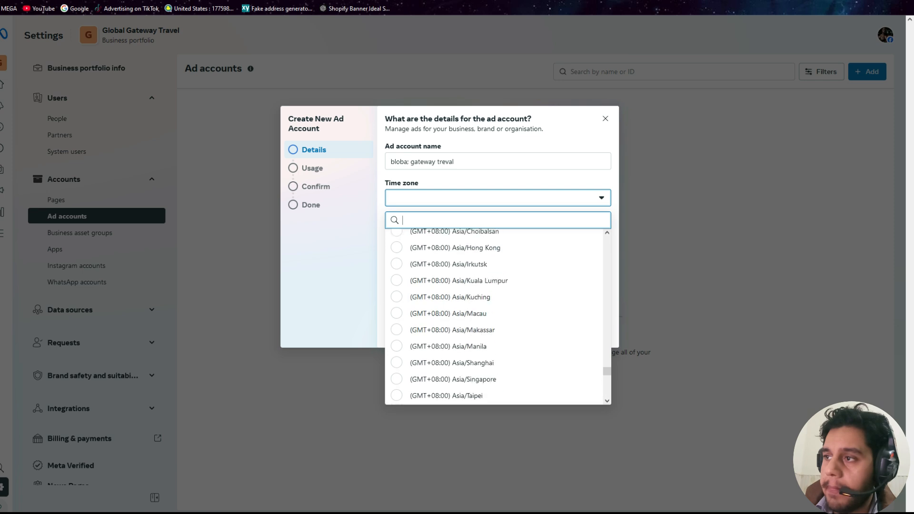
scroll(495, 319, up, 2)
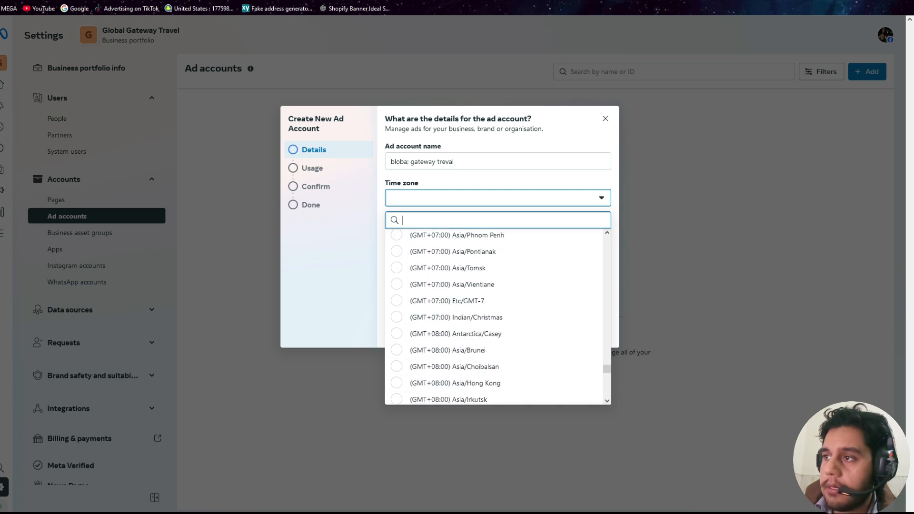
scroll(495, 316, up, 1)
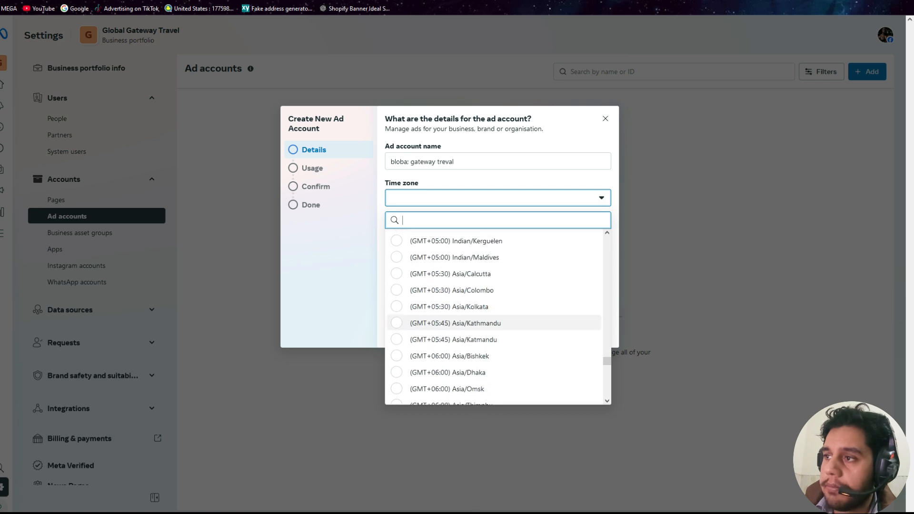
scroll(495, 342, up, 2)
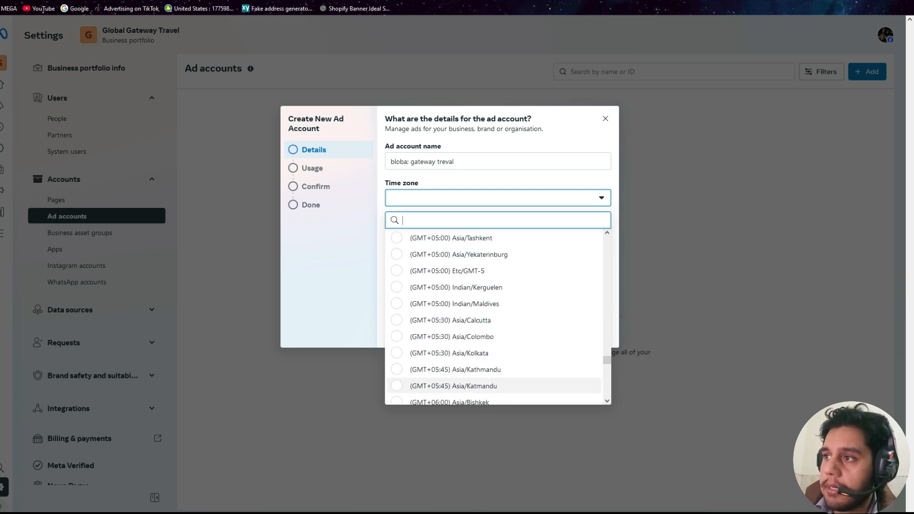
scroll(495, 367, up, 1)
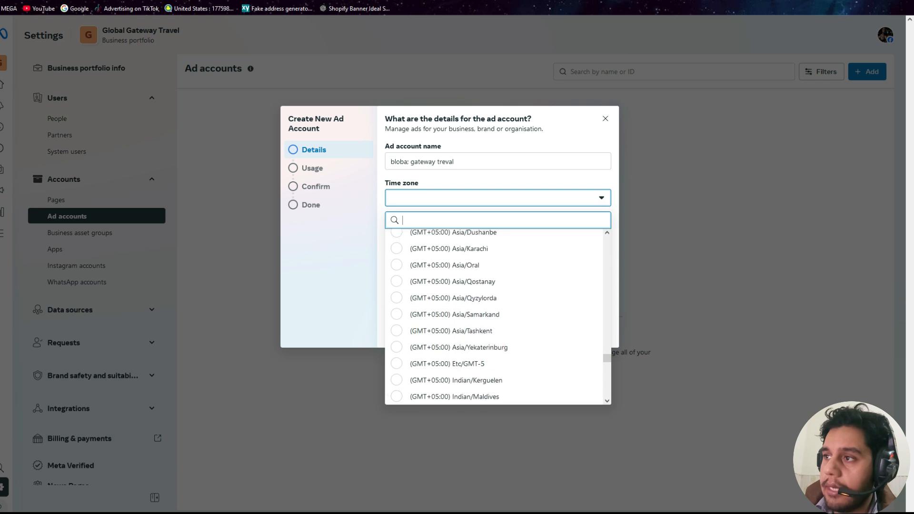
click(457, 248)
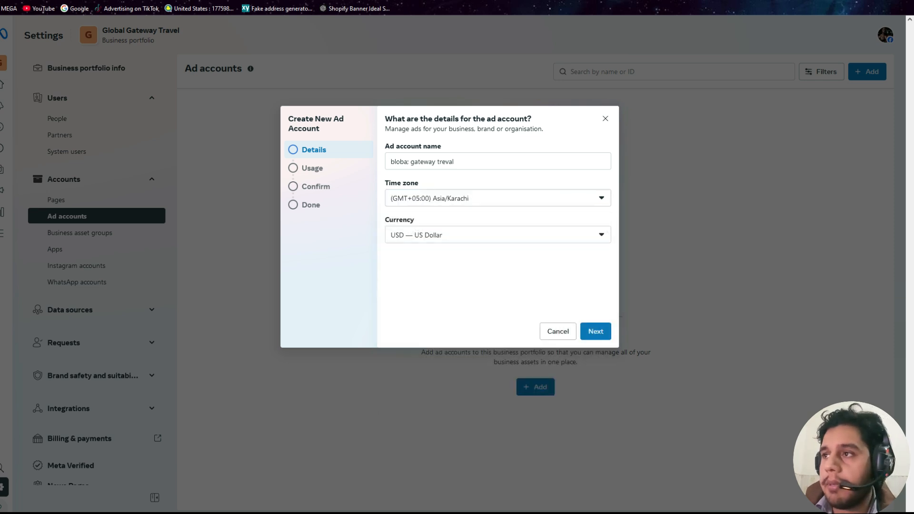
Step: Set the ad account's currency to PKR — Pakistani Rupee and proceed to the usage details
click(475, 234)
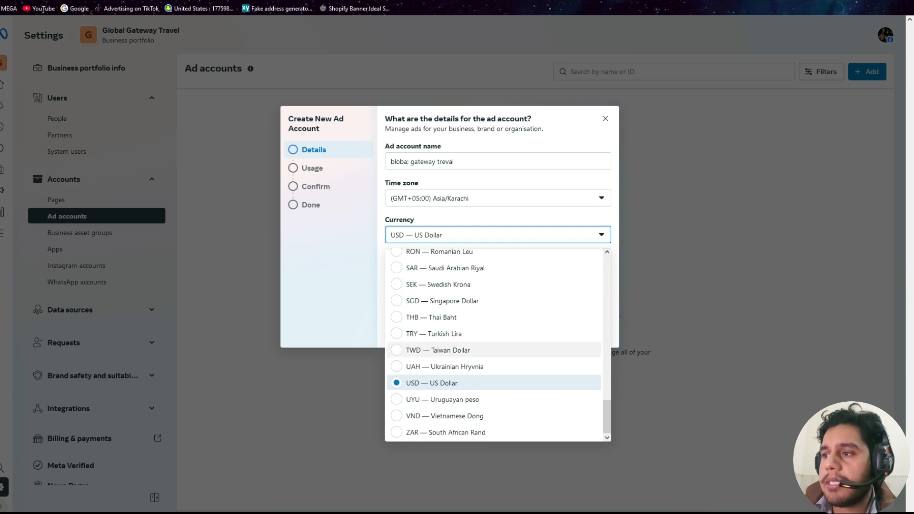
scroll(495, 350, up, 10)
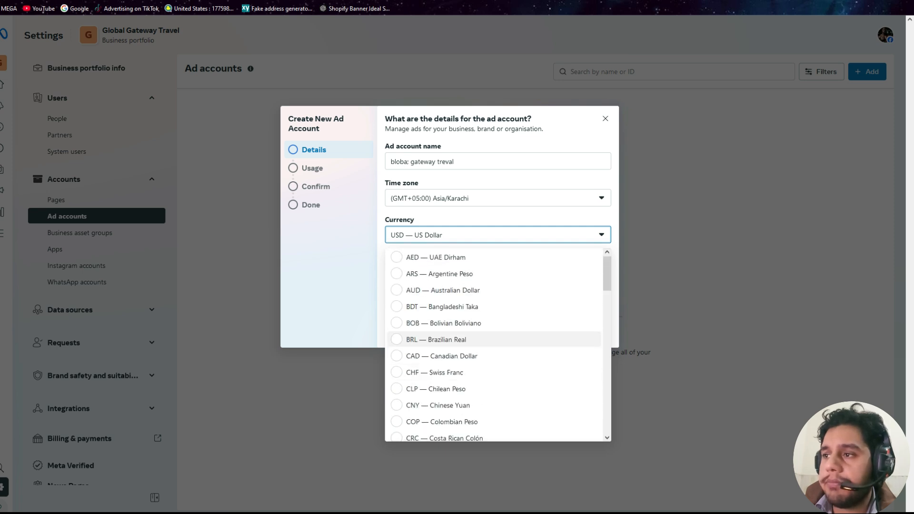
scroll(495, 350, down, 4)
scroll(495, 345, down, 8)
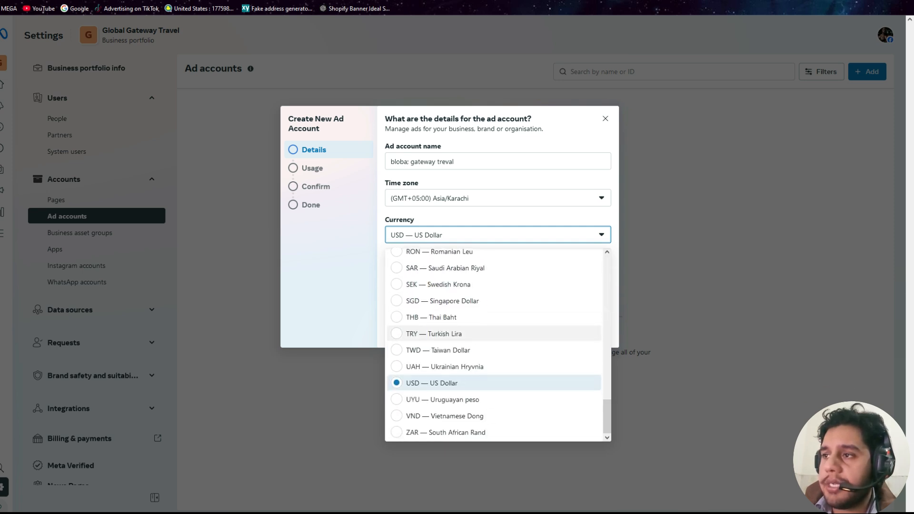
scroll(495, 345, up, 2)
scroll(494, 333, up, 2)
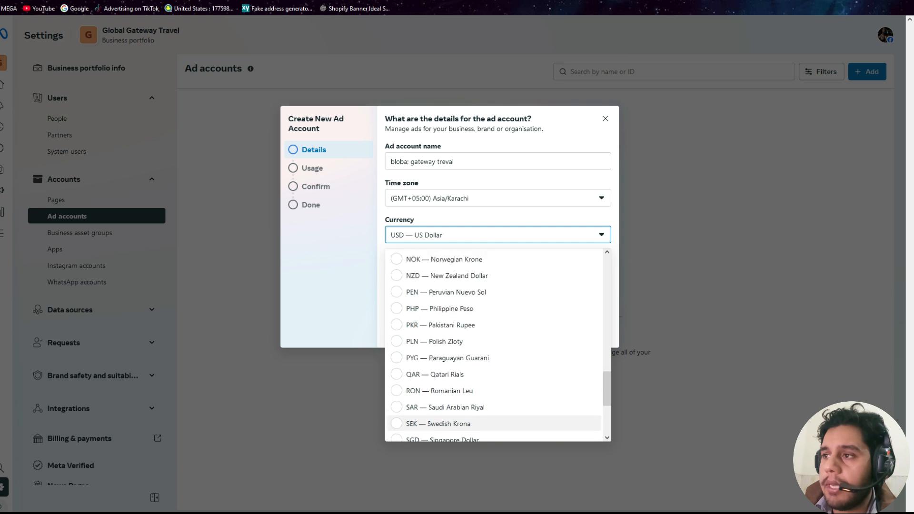
click(495, 324)
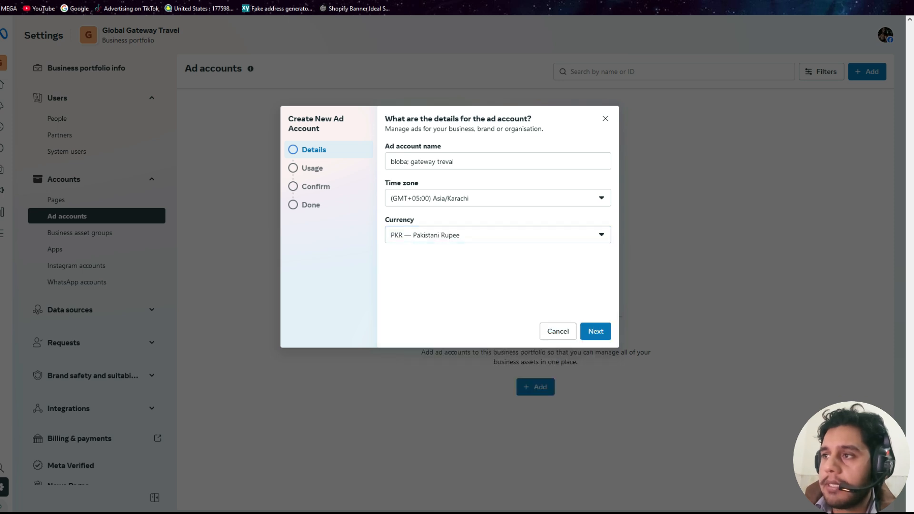
click(596, 332)
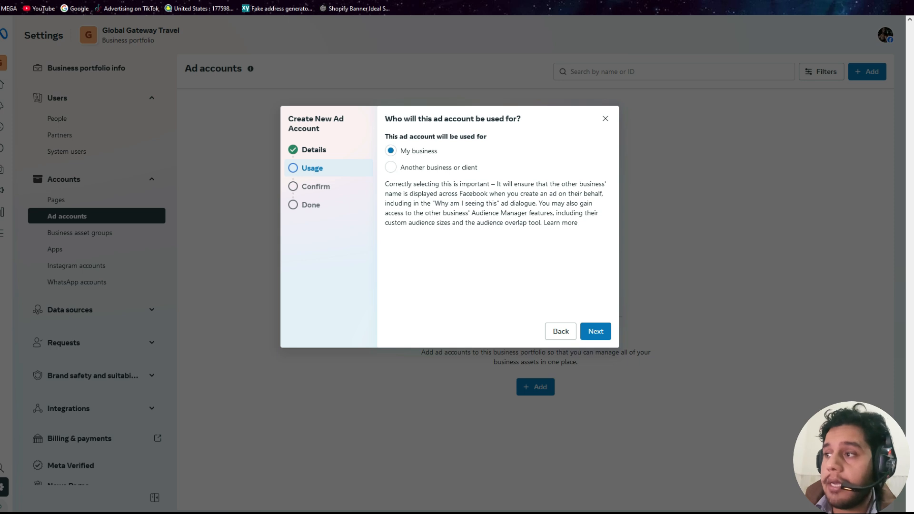
Step: Keep the usage as My business, agree to the Meta terms and advertising policies, and create the ad account without adding payment info
click(595, 331)
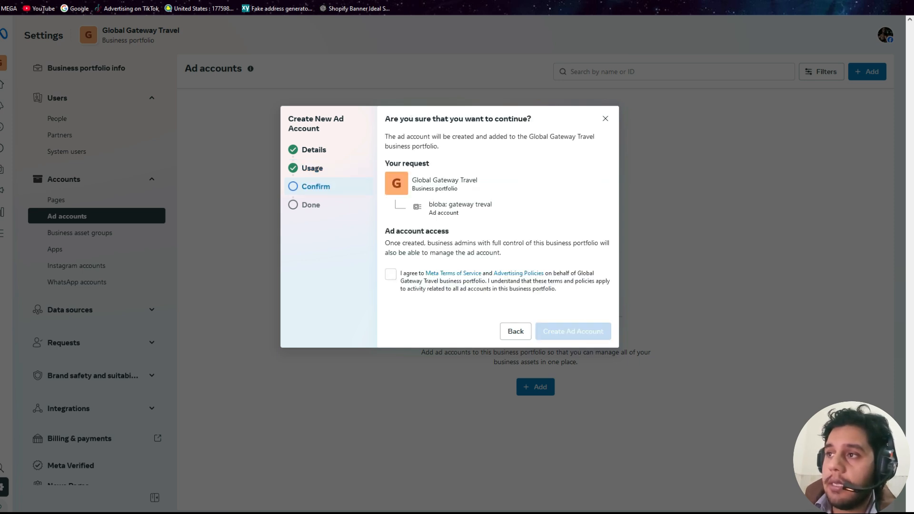
click(390, 274)
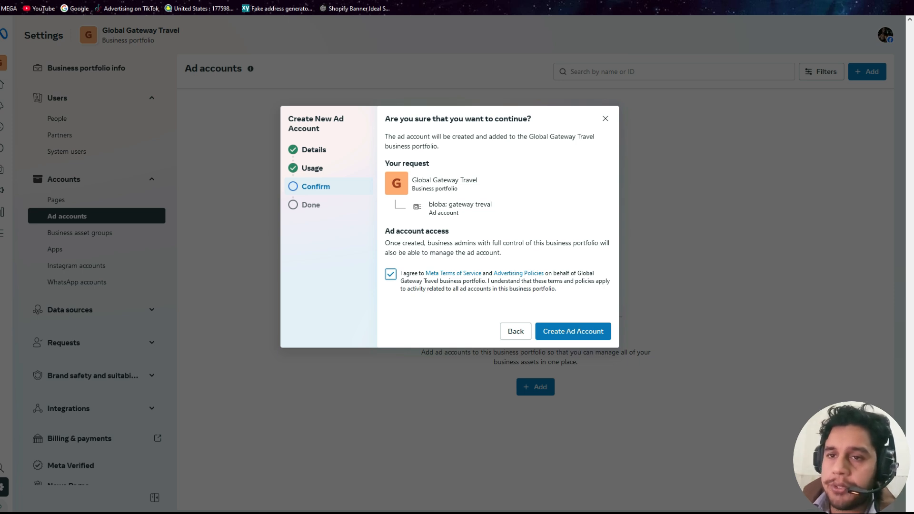
click(573, 331)
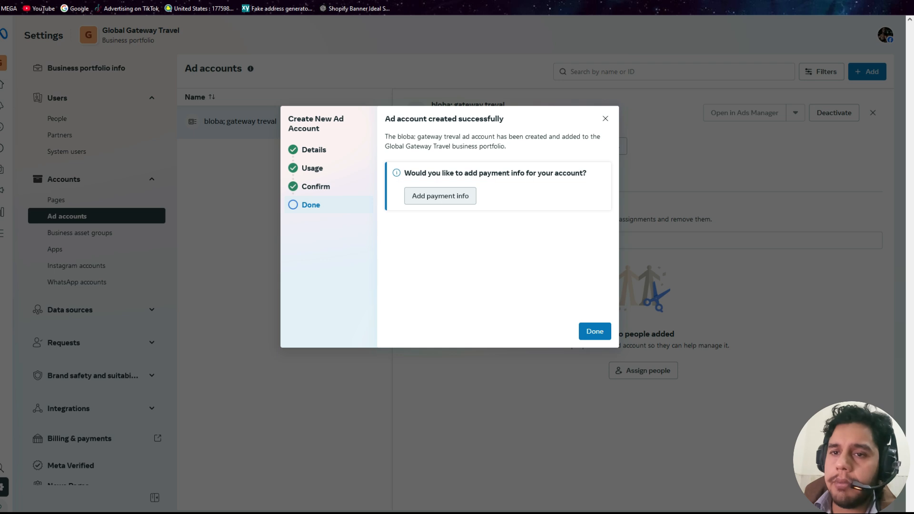
click(595, 331)
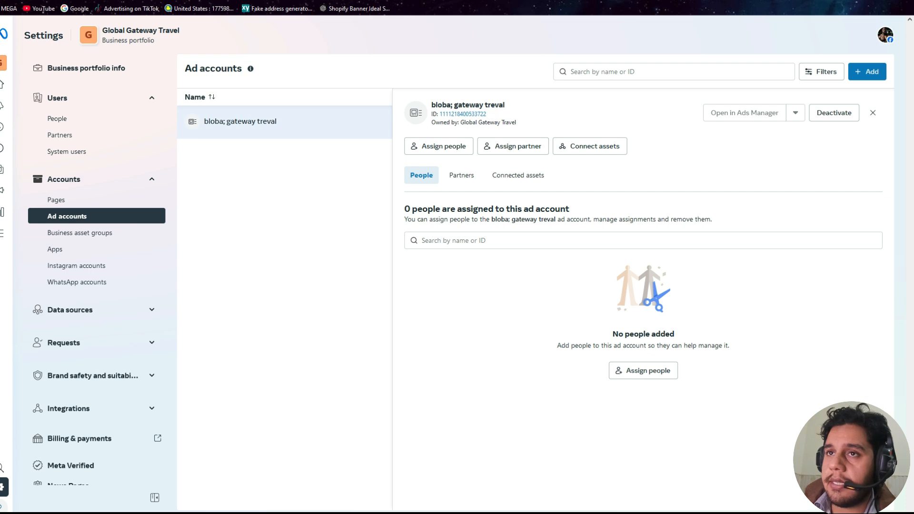
Step: Switch to Adverts Manager from the list of all business tools
click(11, 234)
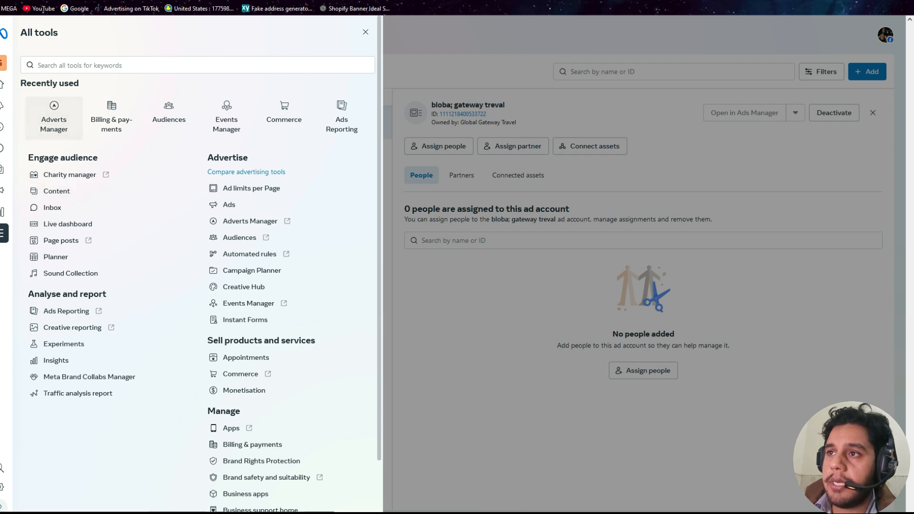
click(53, 118)
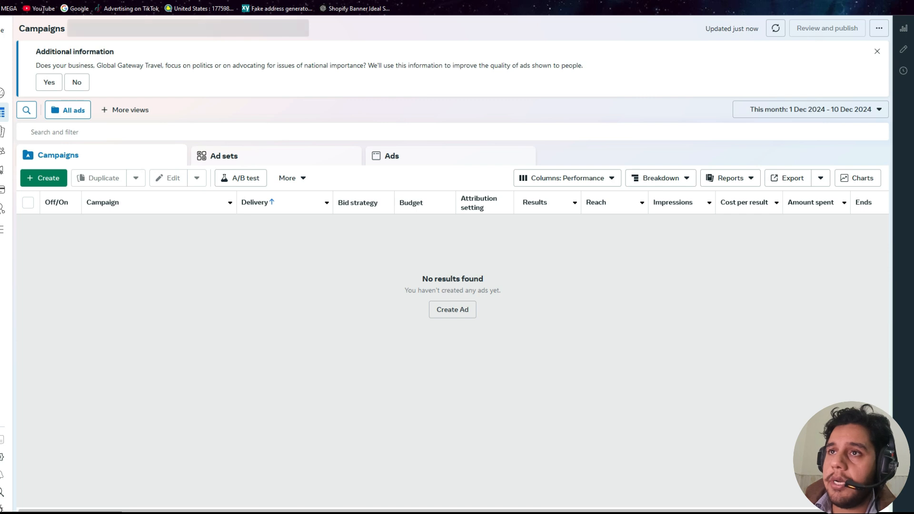
Step: Answer No to the question about politics or issues of national importance and dismiss the payment method reminder
click(77, 82)
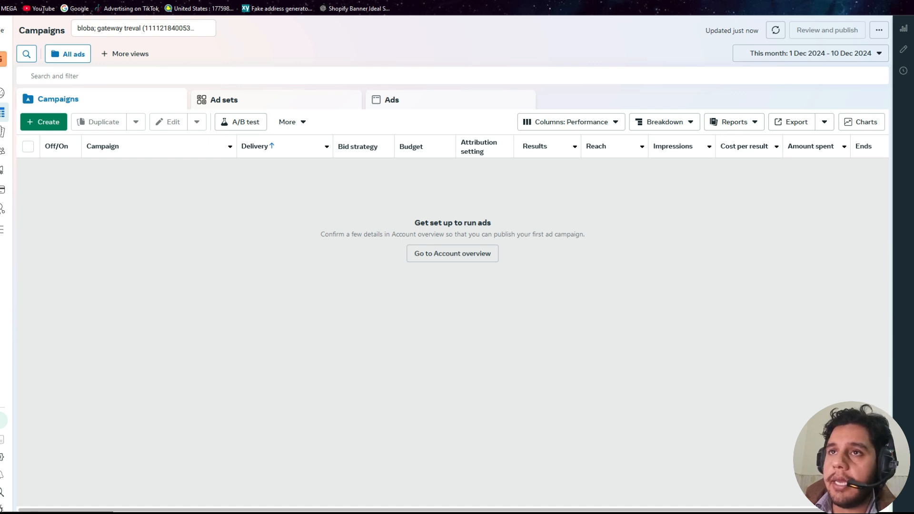
mouse_move(2, 112)
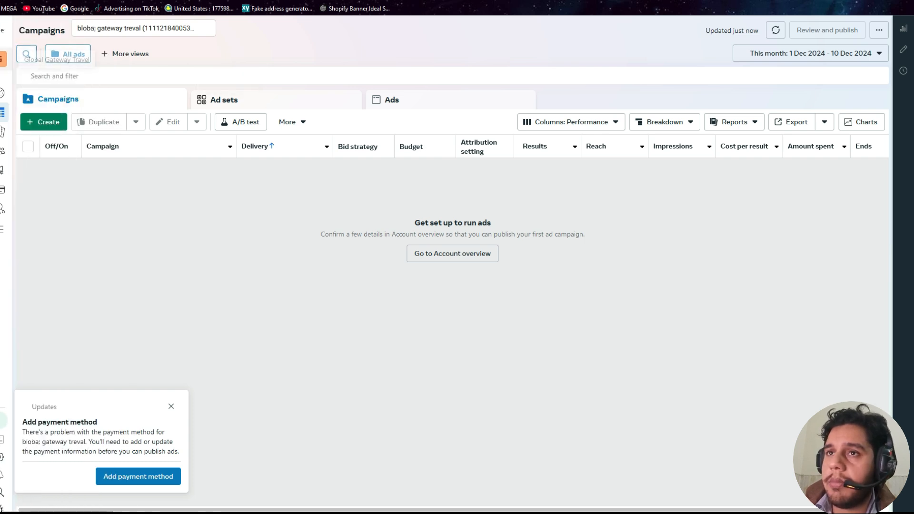
click(170, 406)
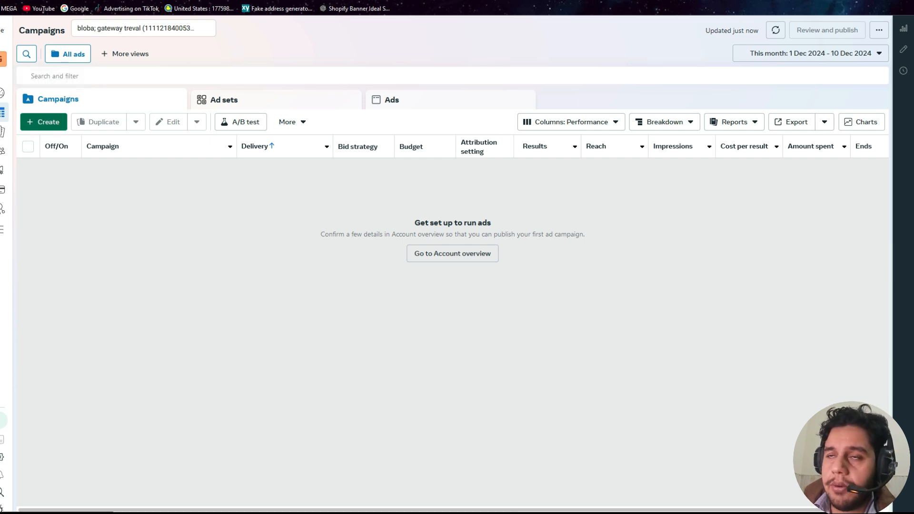
Step: Go to the account overview from the new campaign setup and confirm access to the Facebook Page for running ads
click(43, 122)
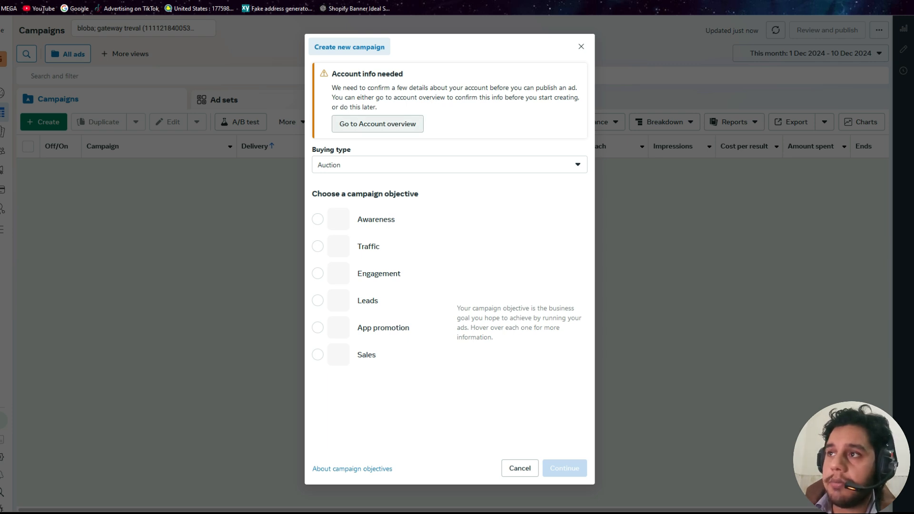
click(377, 123)
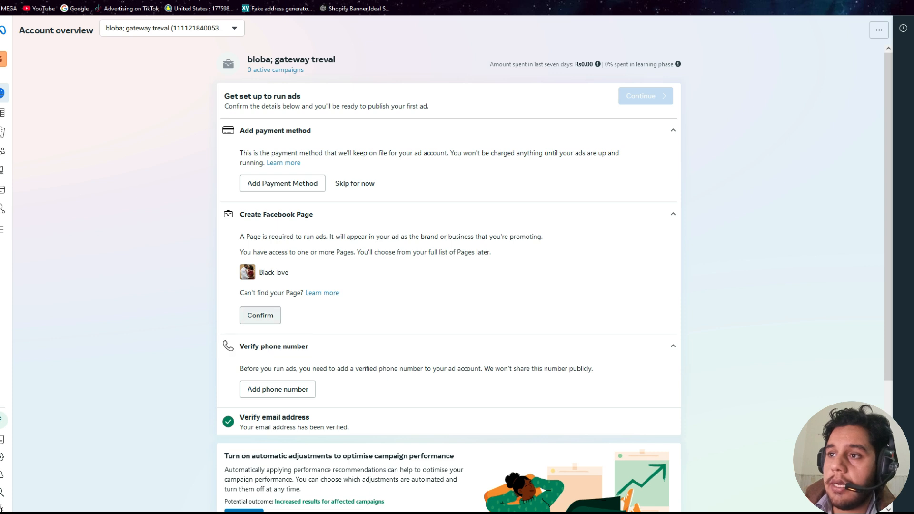
click(260, 315)
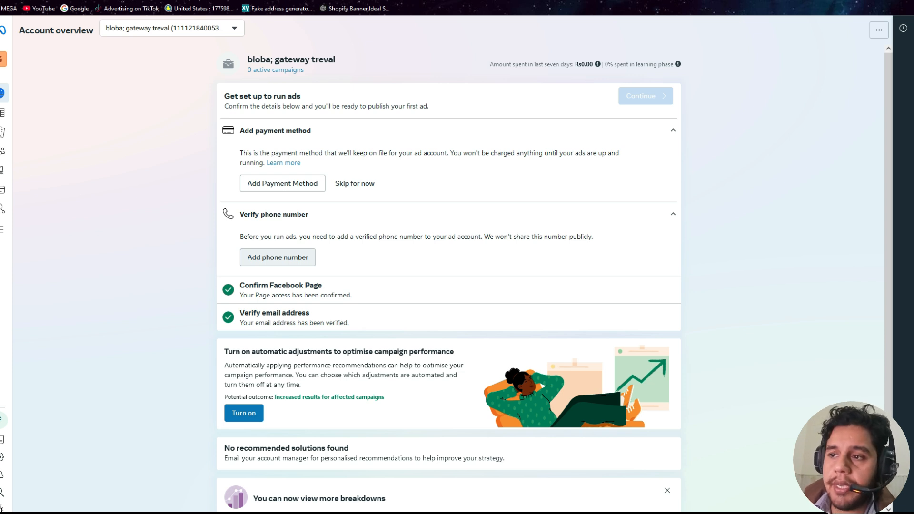
Step: Turn on automatic campaign adjustments for the ad account and skip adding a payment method for now
click(243, 413)
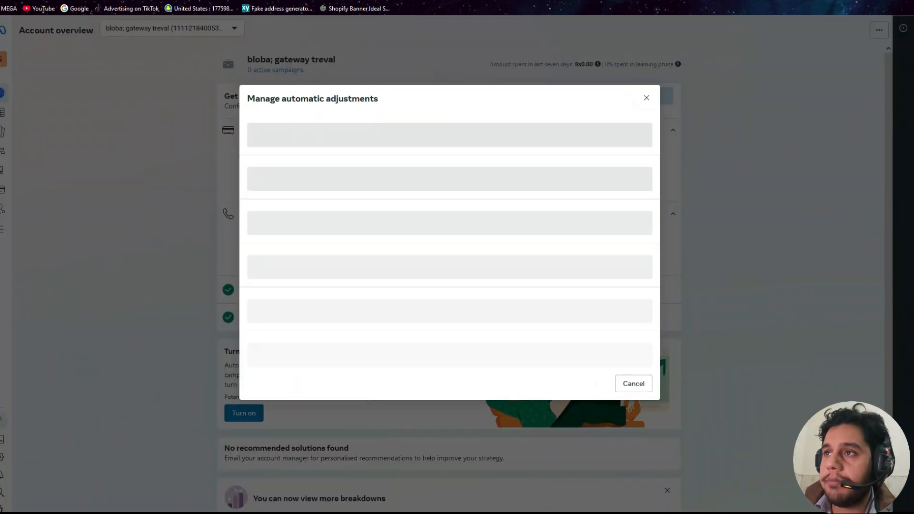
click(635, 450)
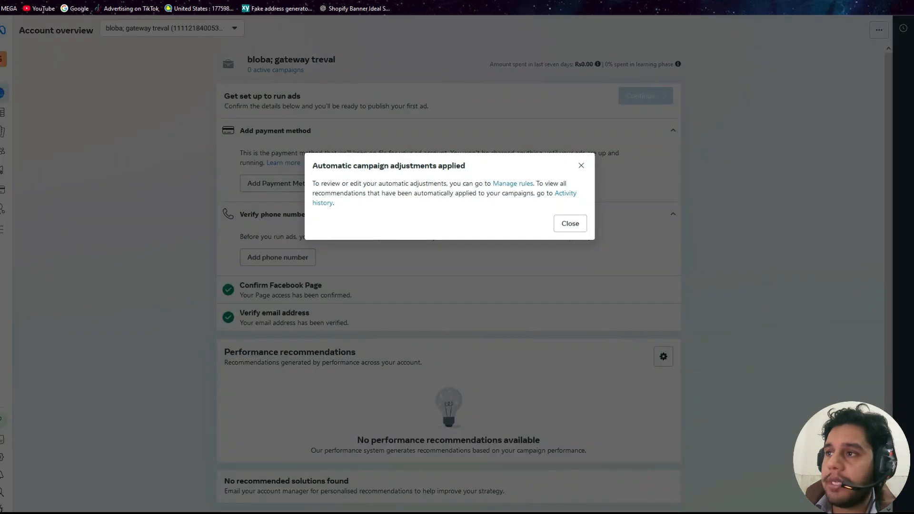
click(569, 223)
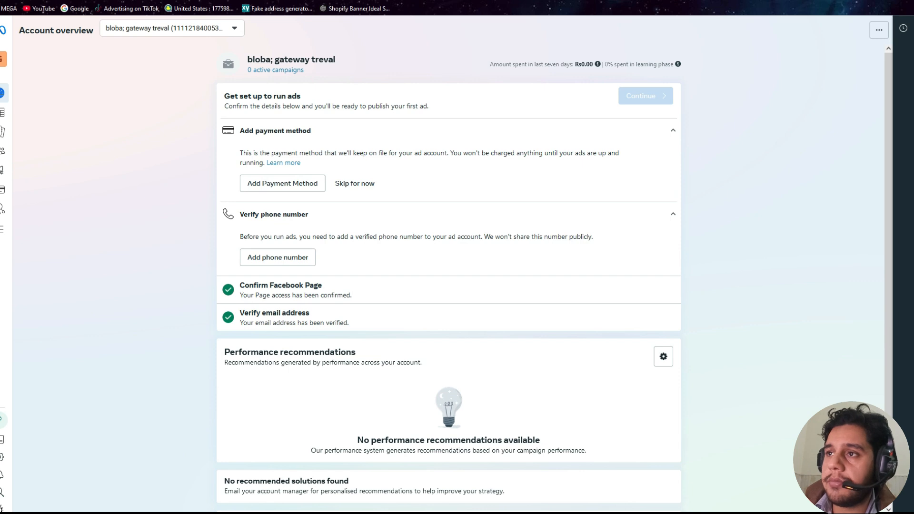
click(354, 183)
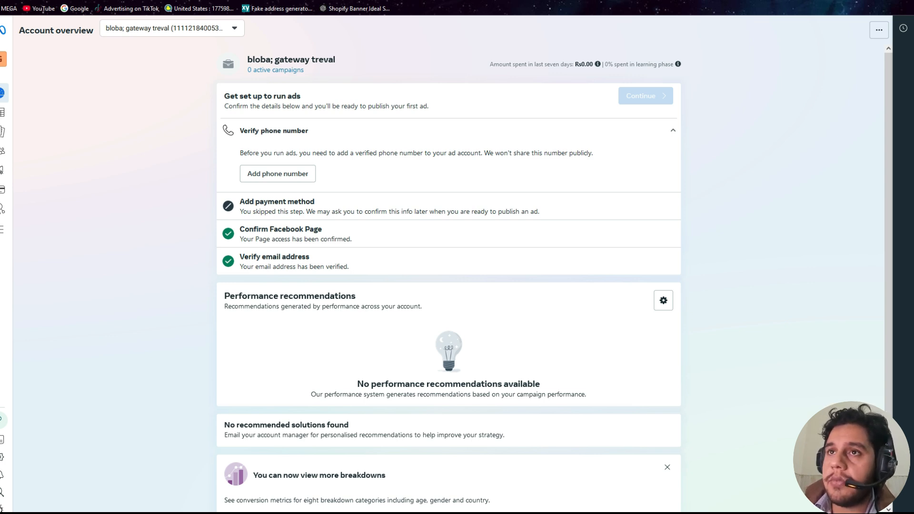
Step: Return to the Campaigns view, dismissing the payment method reminder and answering No to the question about politics or issues of national importance
click(5, 112)
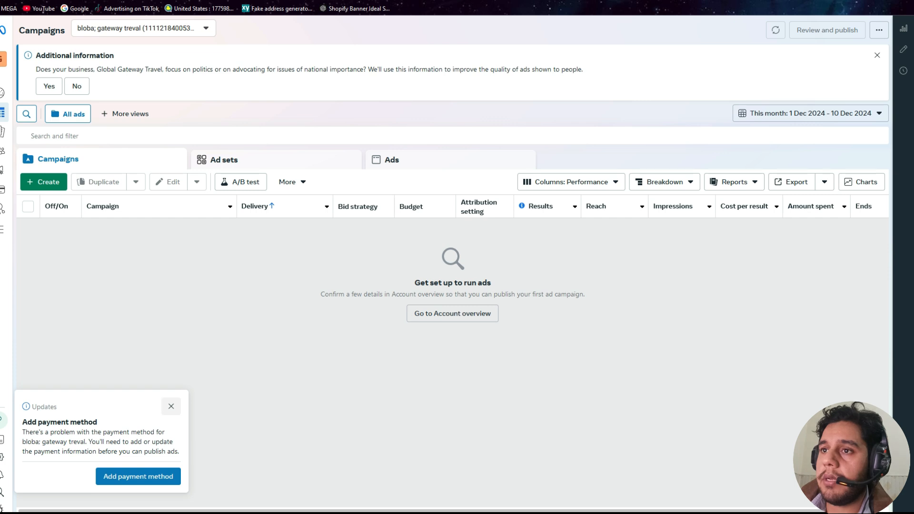
click(171, 406)
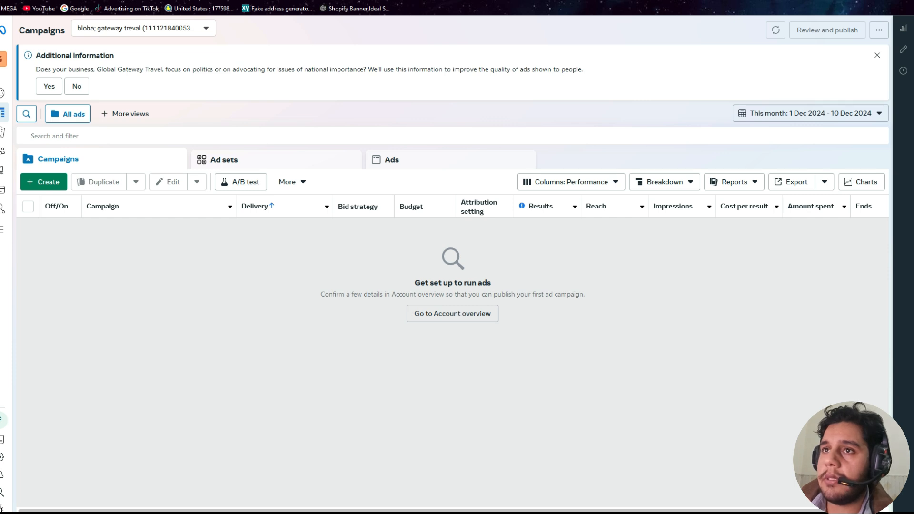
click(77, 86)
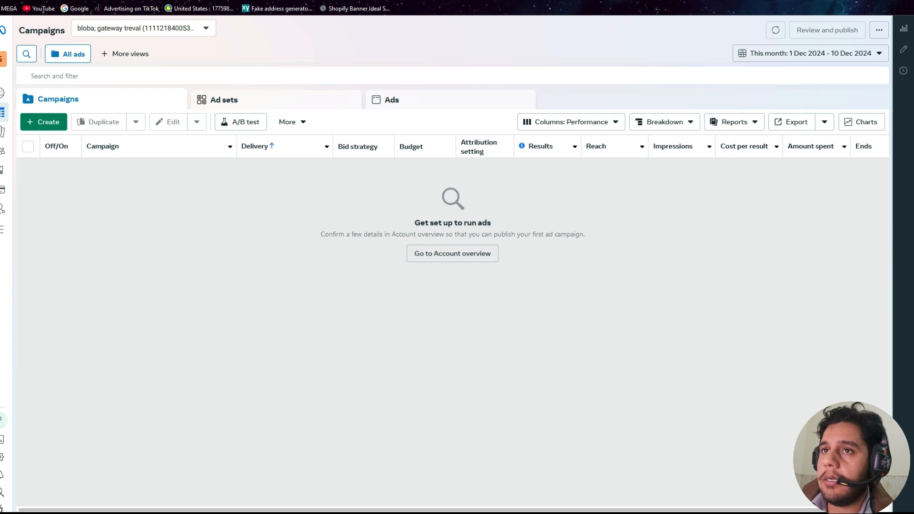
Step: Look through the list of all tools available for the Global Gateway Travel portfolio
mouse_move(5, 132)
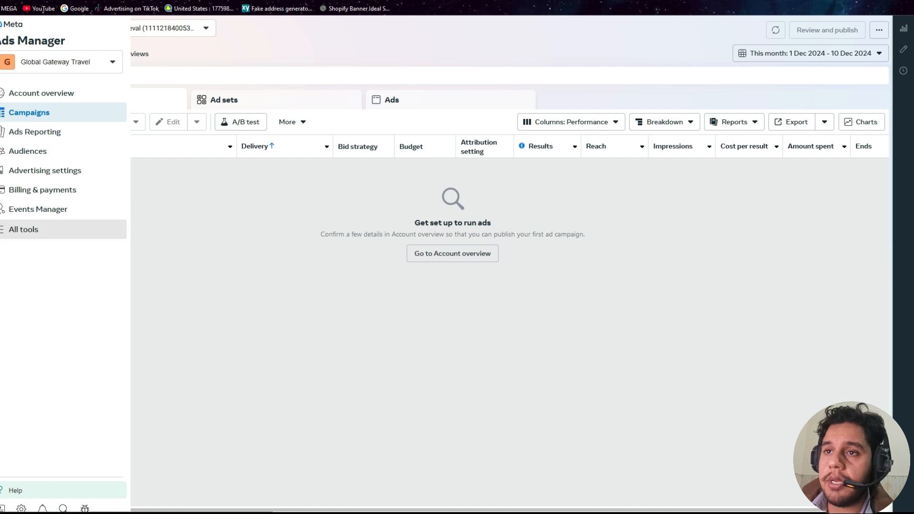
click(23, 229)
scroll(191, 298, down, 1)
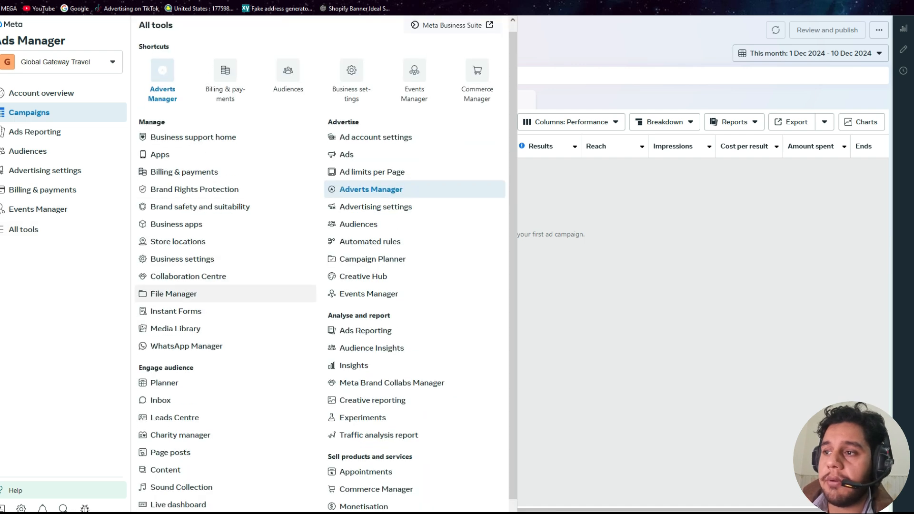
scroll(190, 292, up, 1)
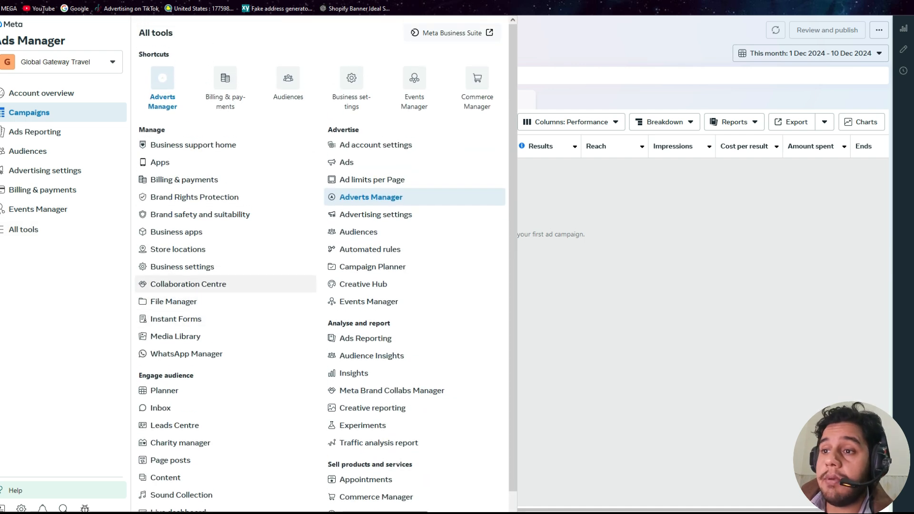
scroll(215, 299, down, 1)
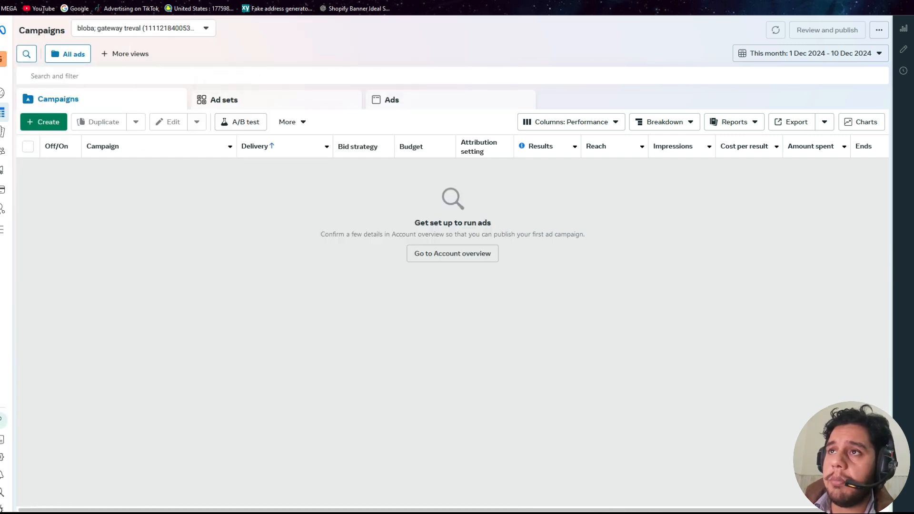
Step: Expand the ad account selector to show more accounts and review which portfolio each ad account belongs to
click(143, 28)
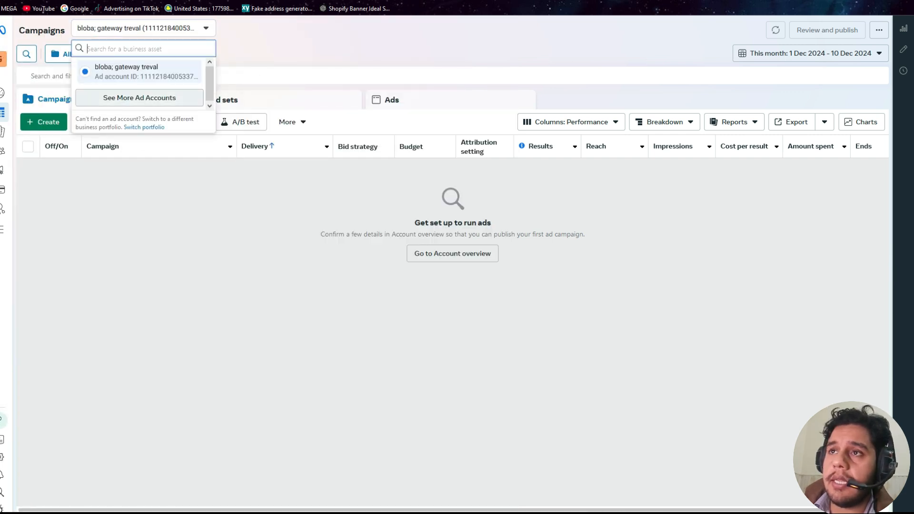
click(139, 98)
scroll(141, 107, down, 1)
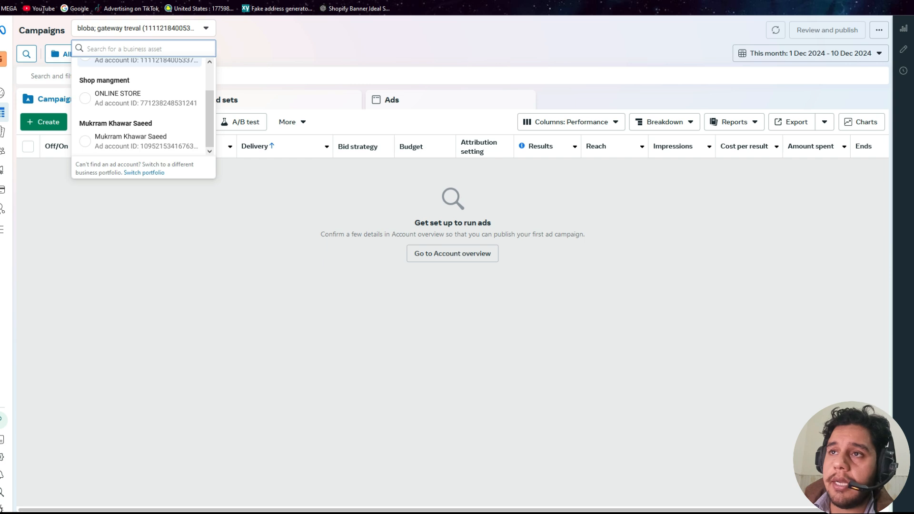
scroll(141, 107, up, 1)
scroll(140, 107, down, 1)
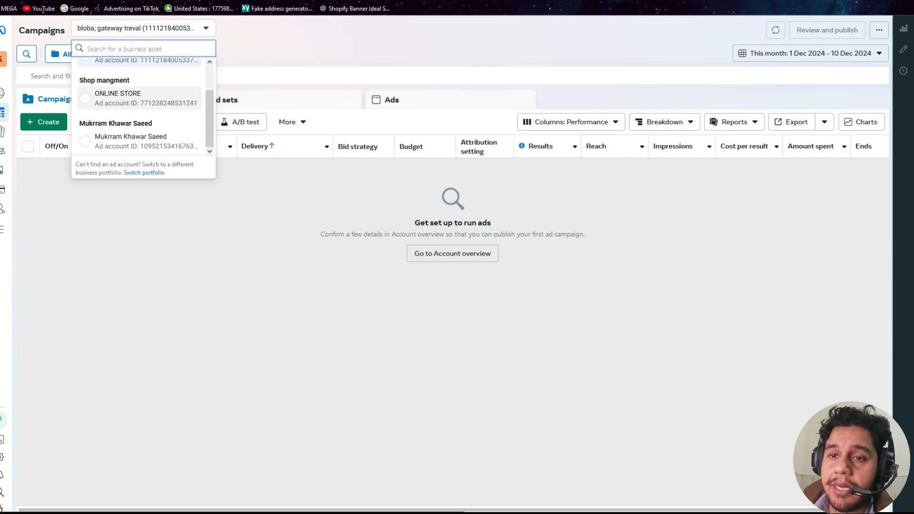
scroll(138, 96, up, 1)
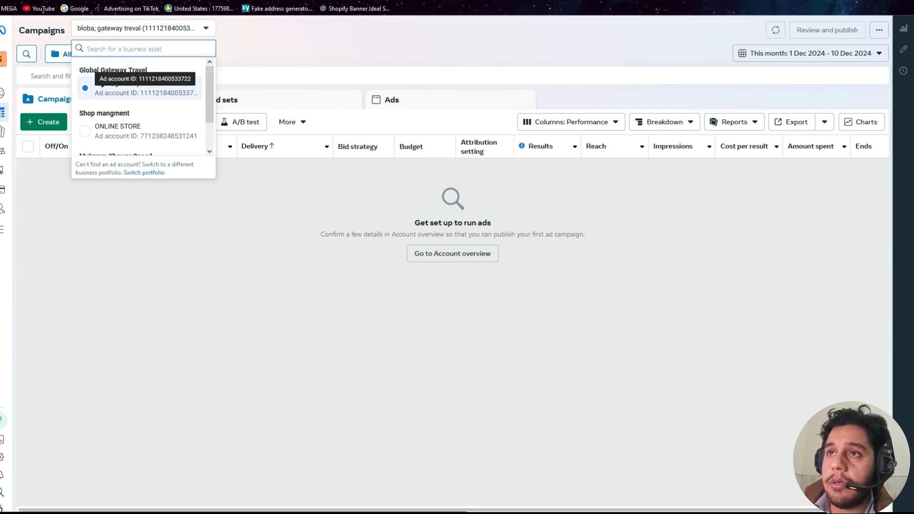
scroll(138, 104, down, 1)
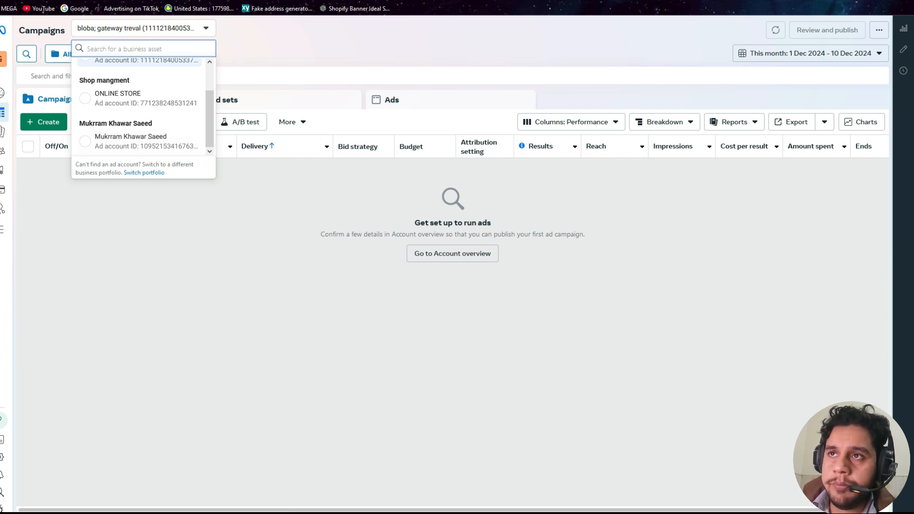
scroll(141, 104, up, 1)
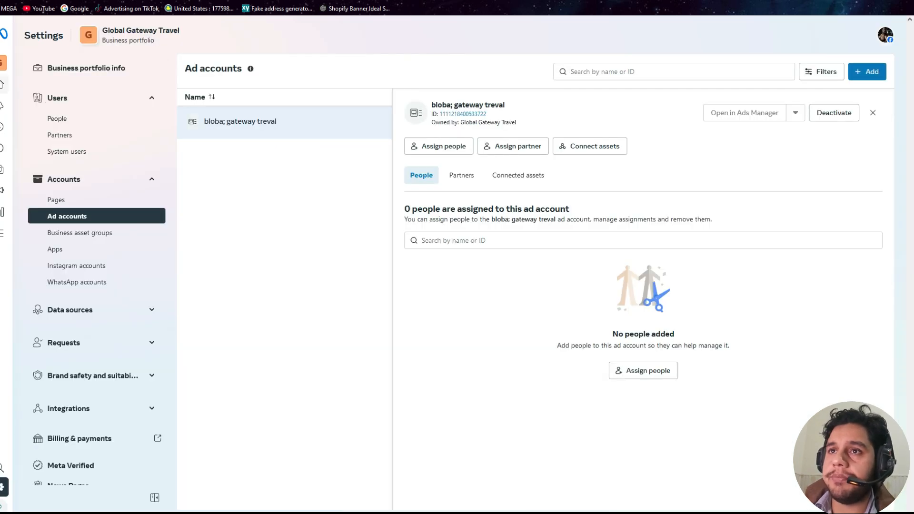
Step: Review the list of business portfolios in Meta Business Suite, and close the ad account selector back in Adverts Manager
mouse_move(4, 85)
click(42, 63)
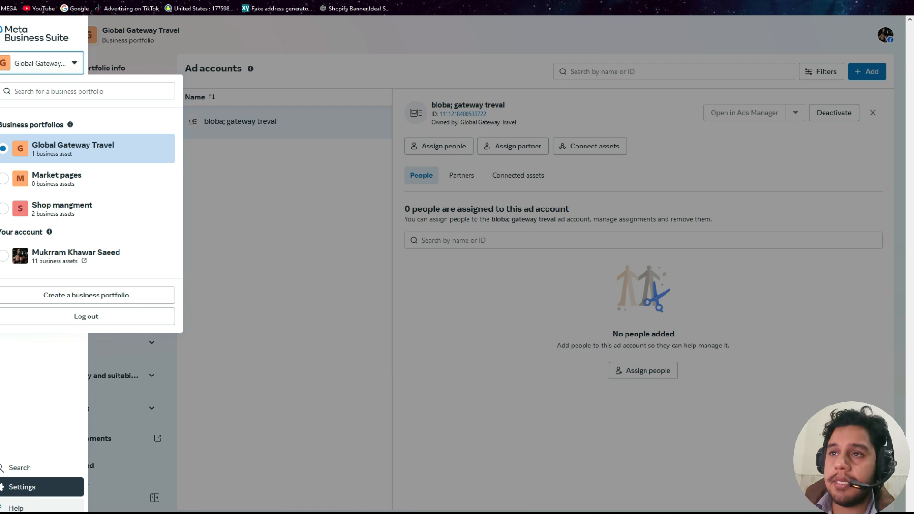
right_click(85, 152)
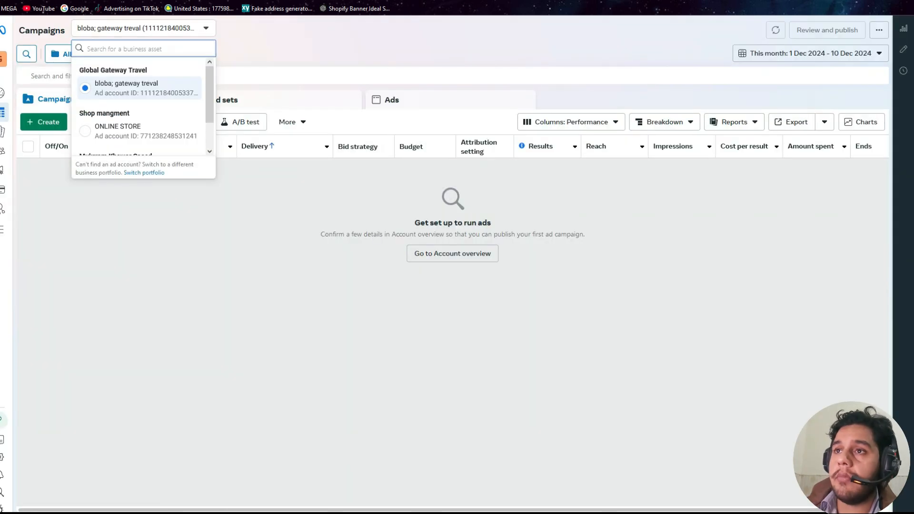
key(Escape)
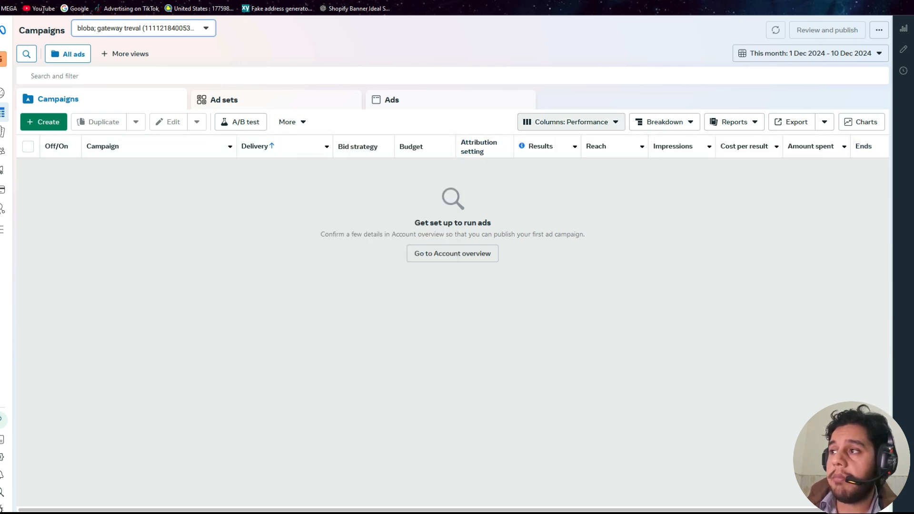
Step: Examine the column presets and the selected metrics in the column customisation, and leave it without applying changes
click(569, 122)
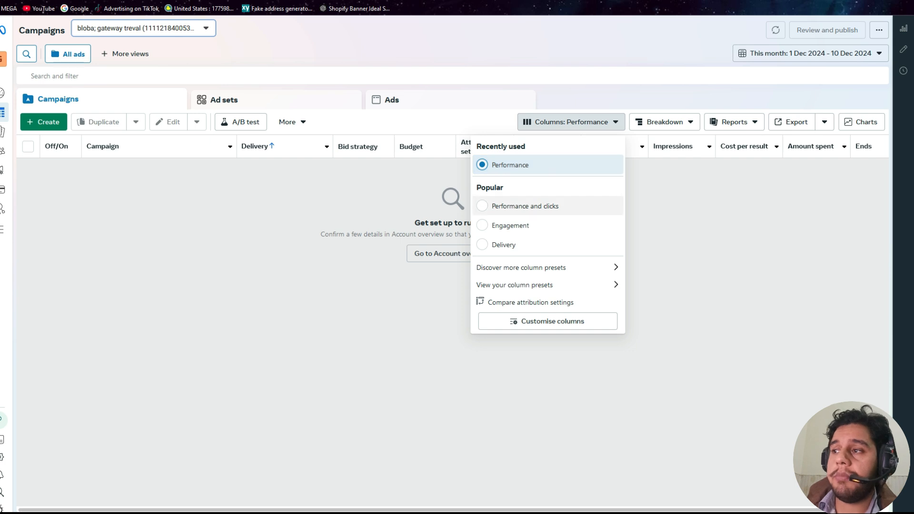
click(547, 321)
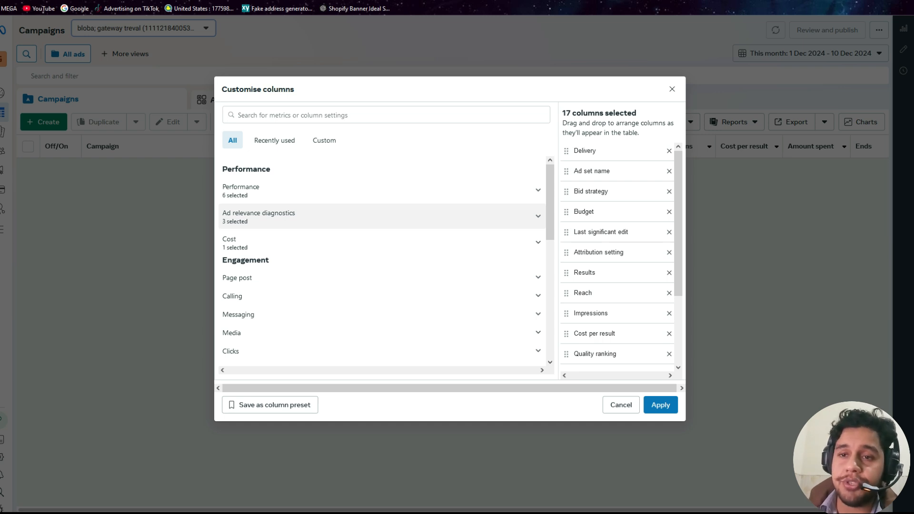
scroll(618, 195, down, 2)
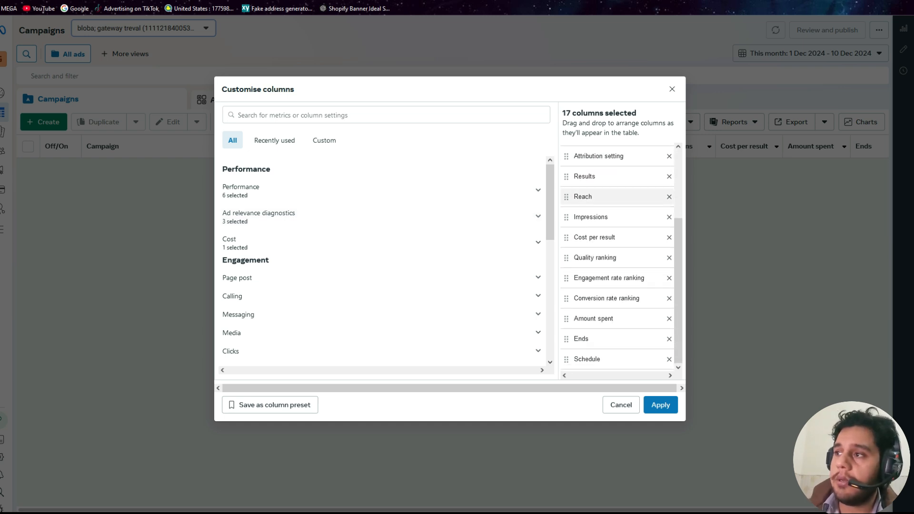
scroll(619, 195, up, 2)
scroll(618, 200, down, 5)
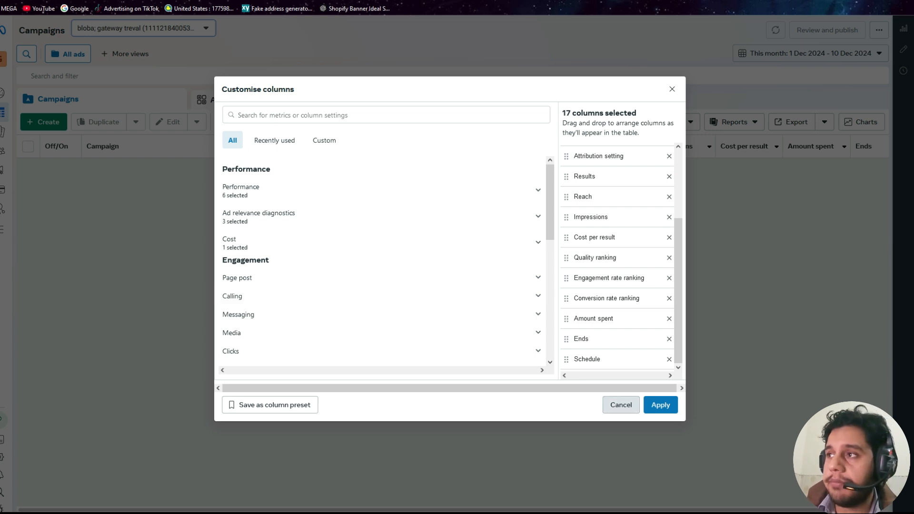
click(621, 404)
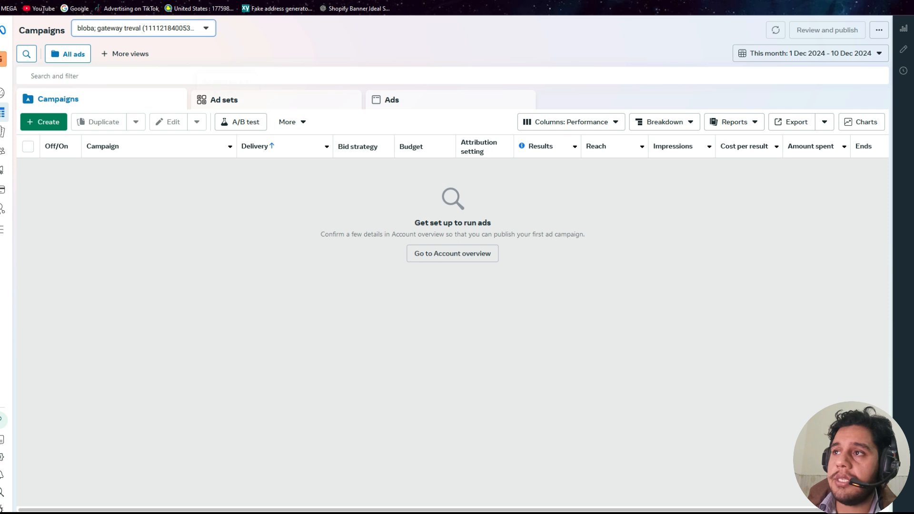
Step: View the Ad sets and Ads levels of the account and return to the Campaigns level
click(228, 100)
click(398, 99)
click(56, 99)
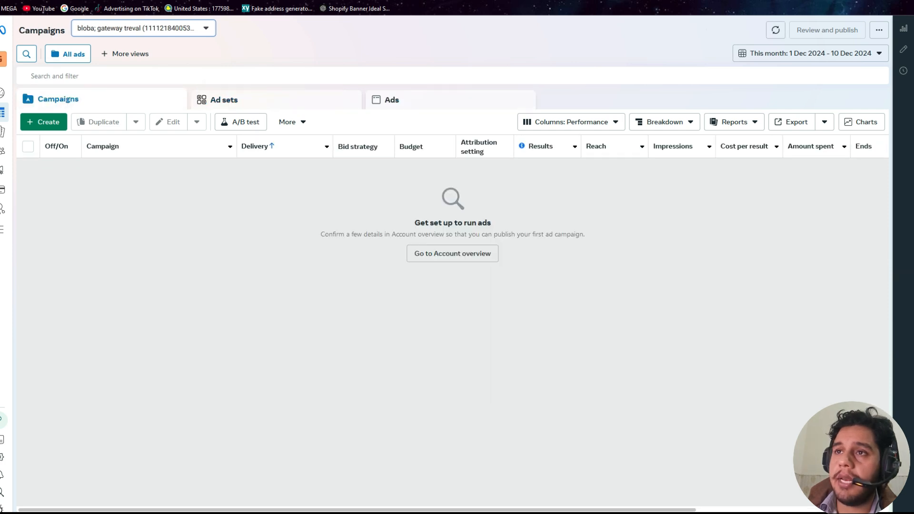
click(226, 99)
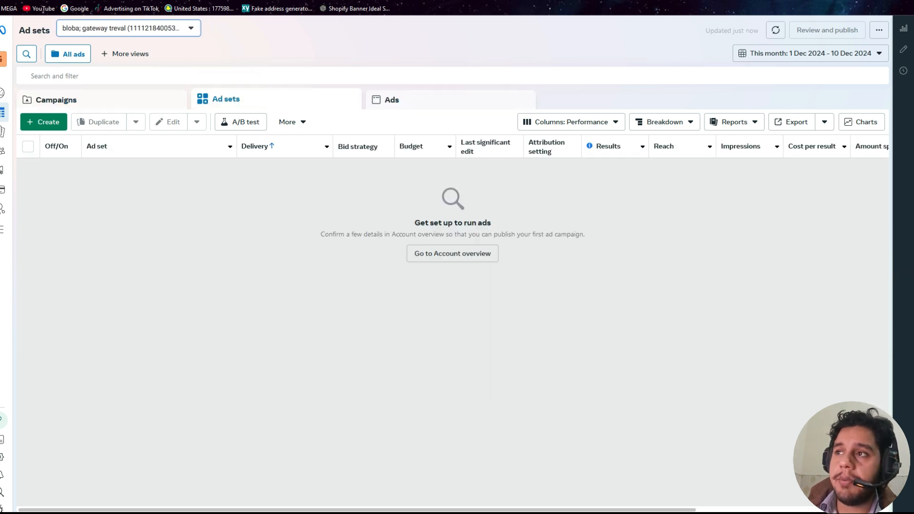
click(392, 99)
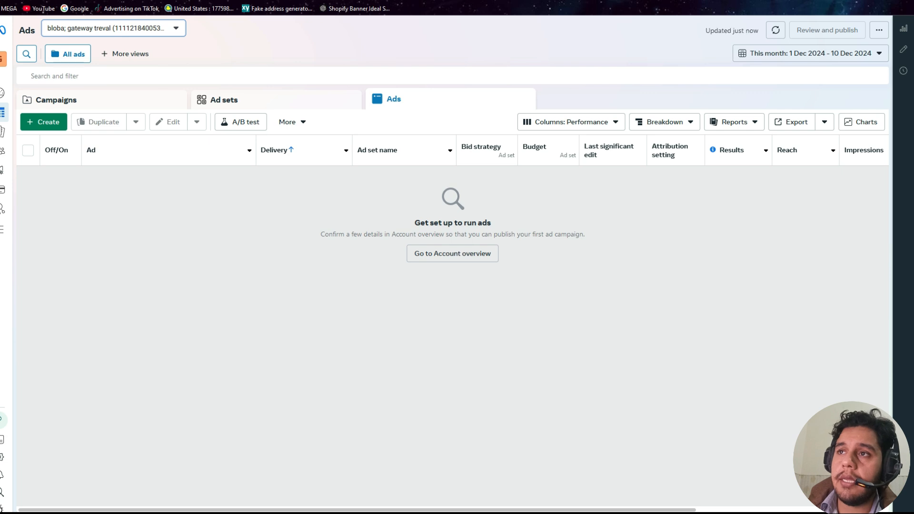
click(56, 99)
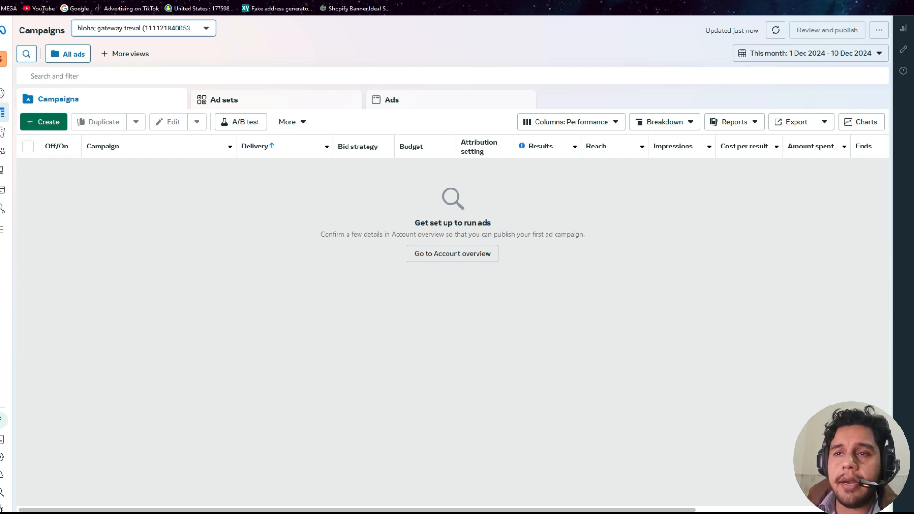
Step: Start creating a new campaign and choose Sales as the campaign objective
click(43, 122)
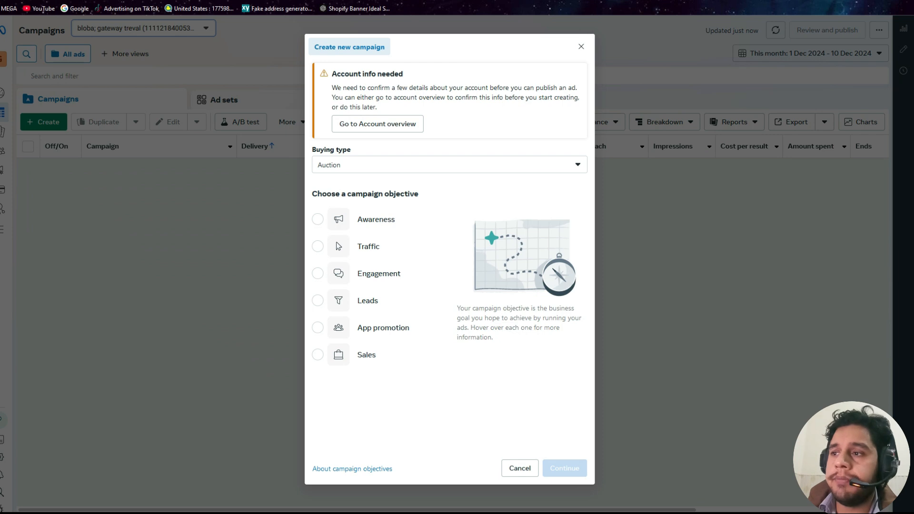
mouse_move(366, 355)
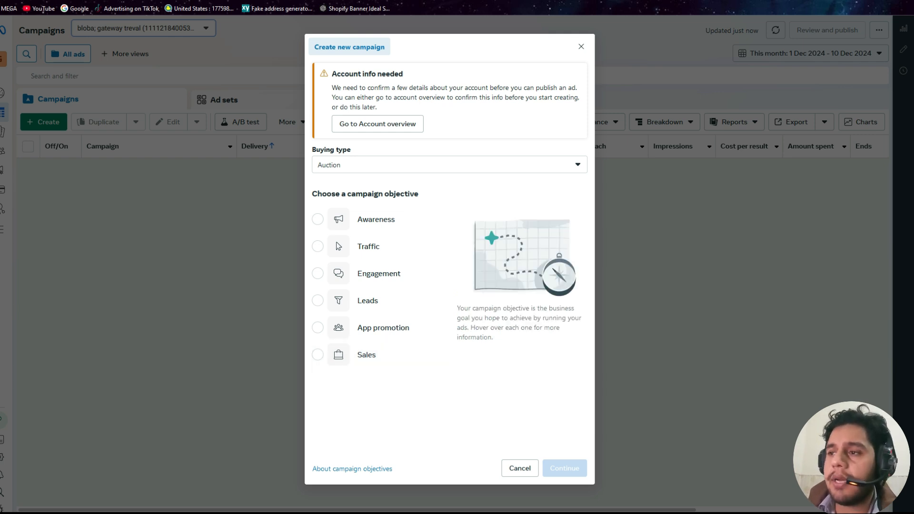
click(339, 355)
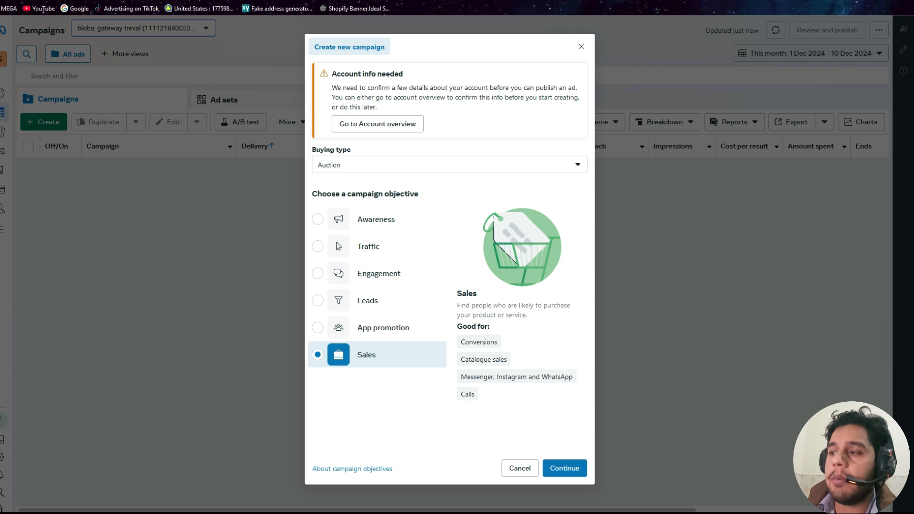
Step: Continue with the Sales objective and choose the Manual sales campaign setup
click(564, 468)
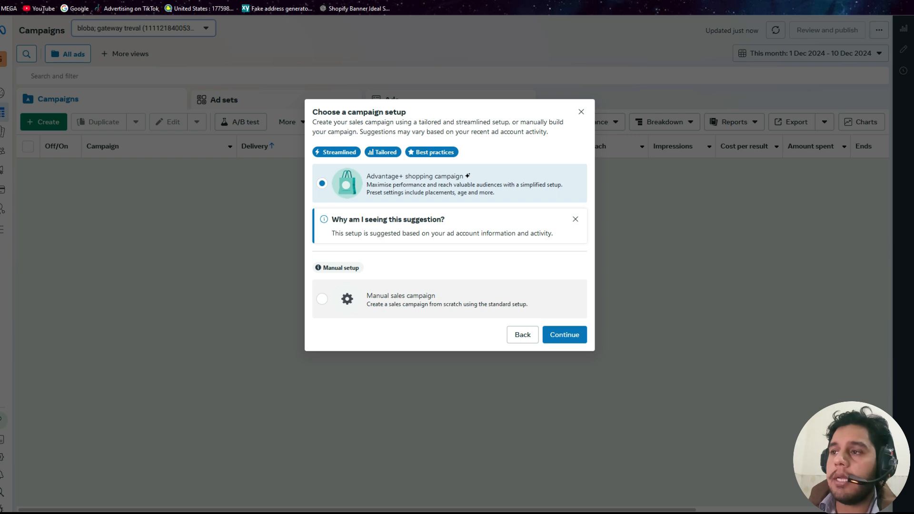
click(449, 299)
click(564, 335)
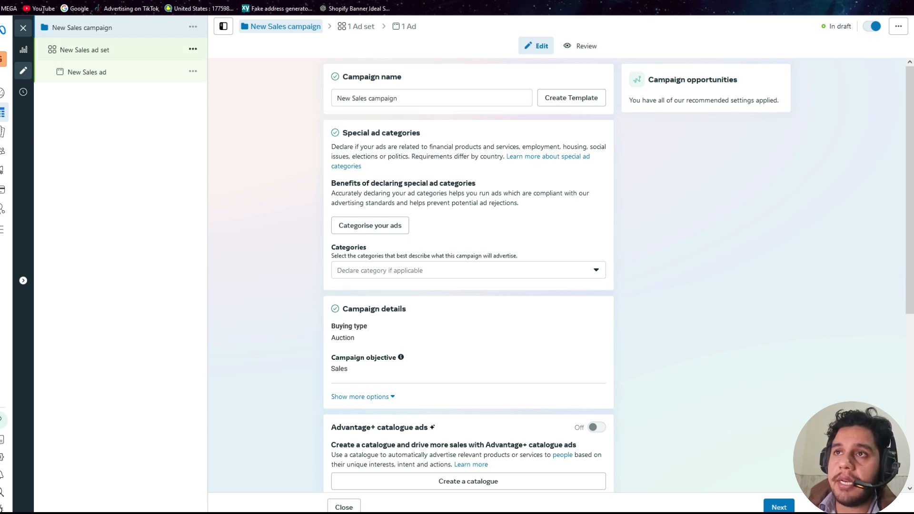
Step: View the New Sales ad set and New Sales ad levels of the draft and return to the campaign level
click(85, 50)
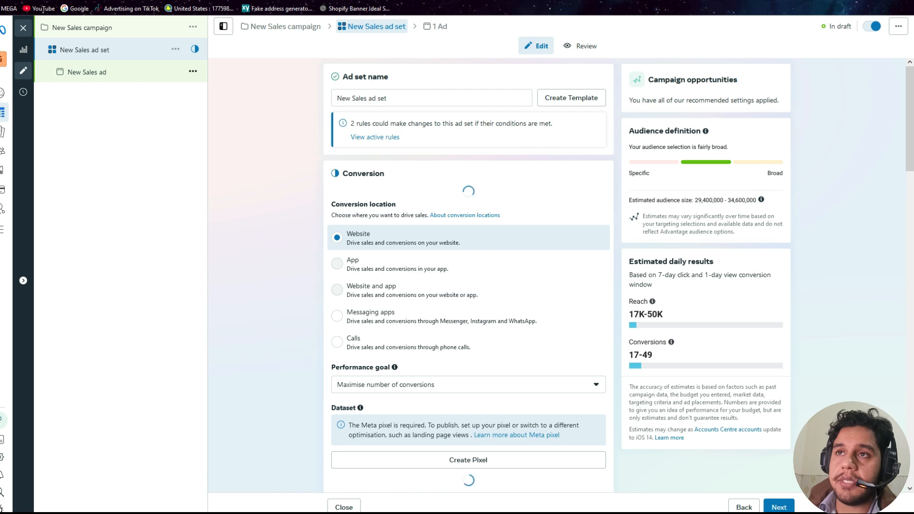
click(86, 72)
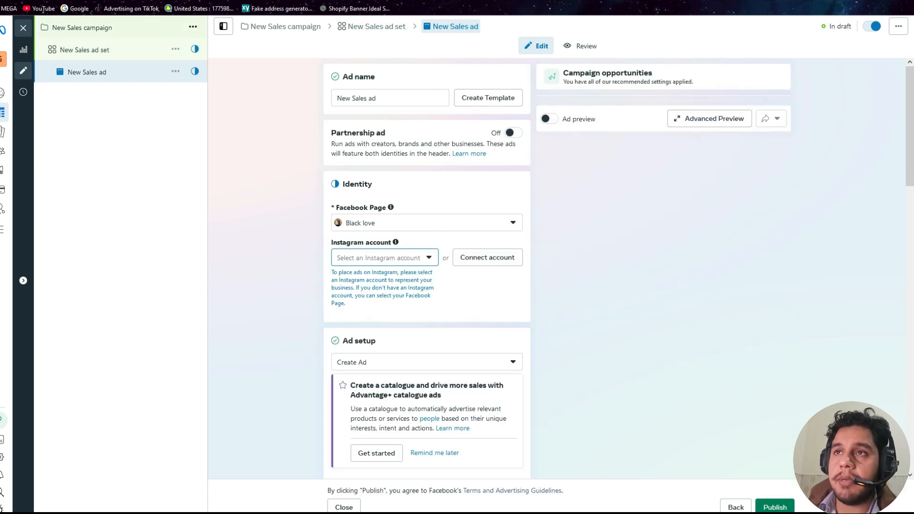
click(82, 28)
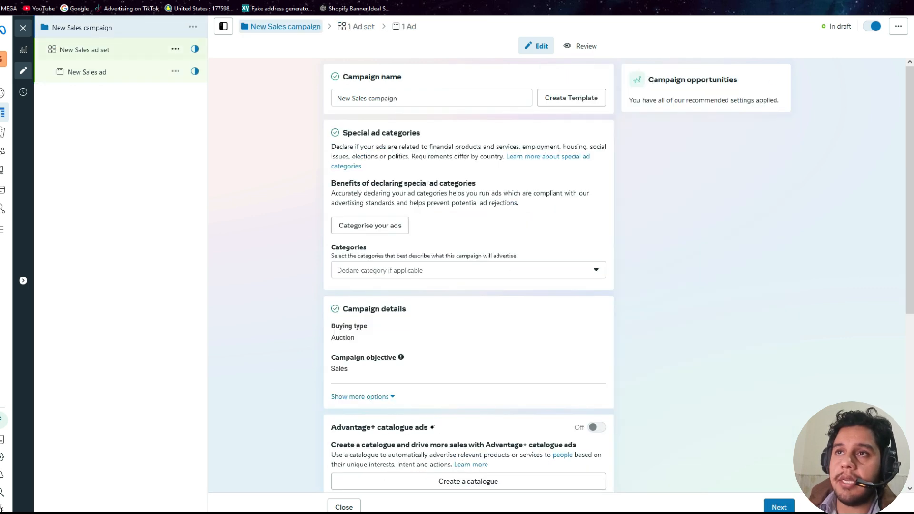
click(84, 50)
click(87, 72)
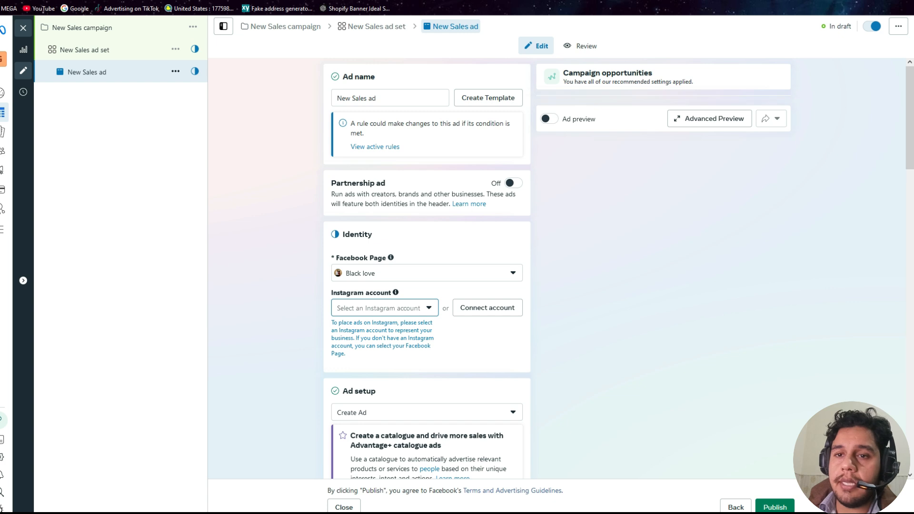
click(82, 28)
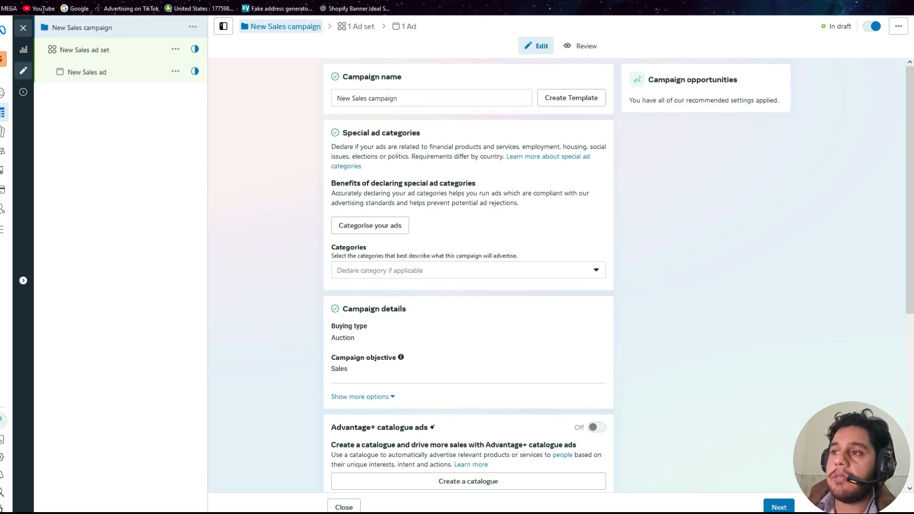
Step: Examine the campaign-level settings, from special ad categories and campaign details to Advantage campaign budget, A/B test and Reporting
scroll(362, 275, down, 3)
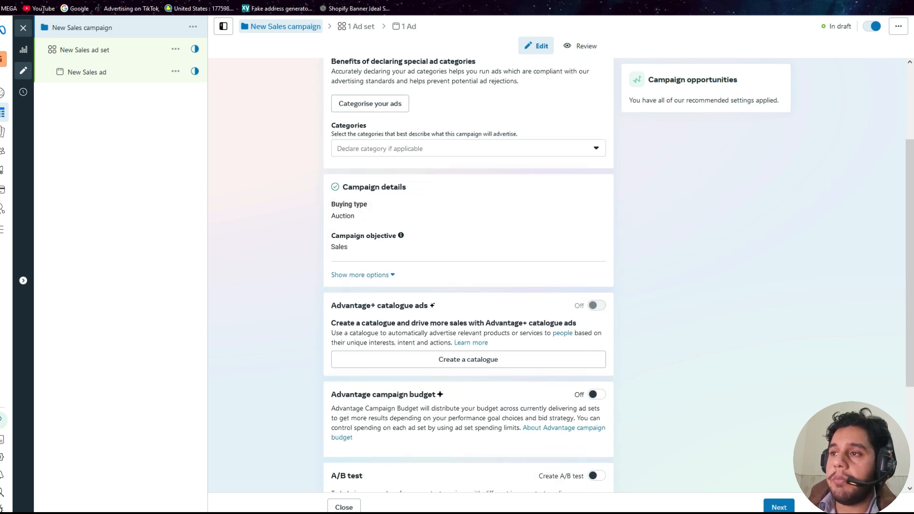
scroll(468, 274, down, 4)
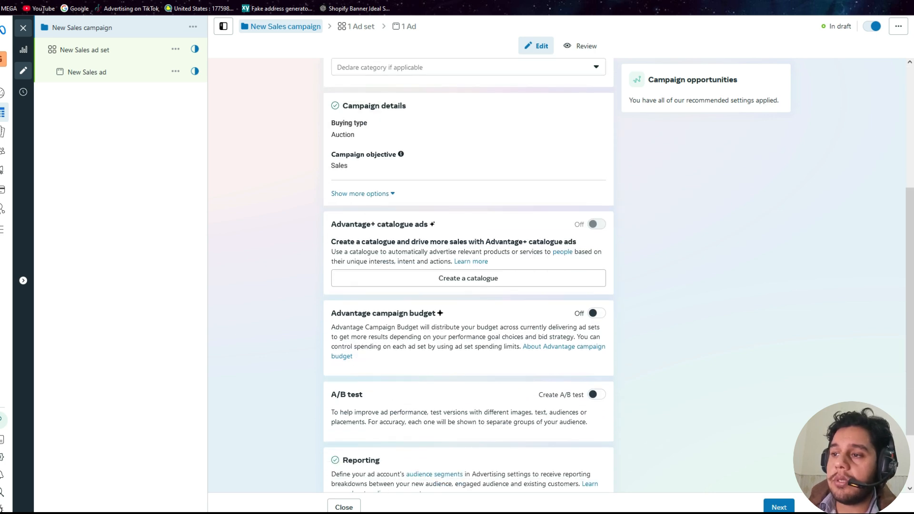
scroll(361, 314, up, 5)
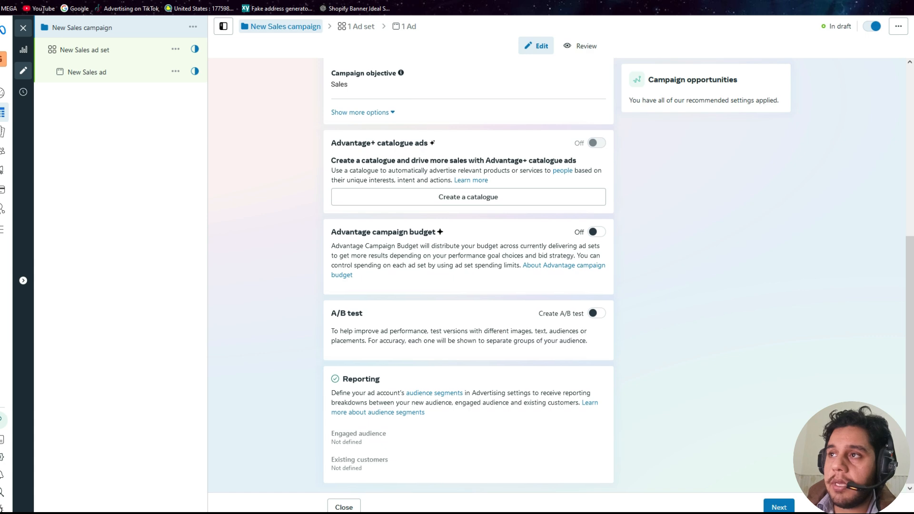
scroll(362, 314, down, 1)
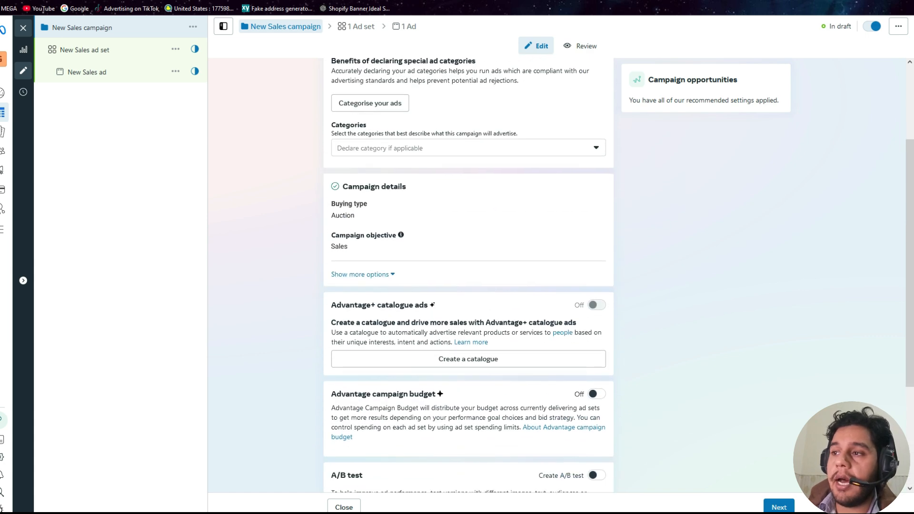
scroll(468, 275, down, 4)
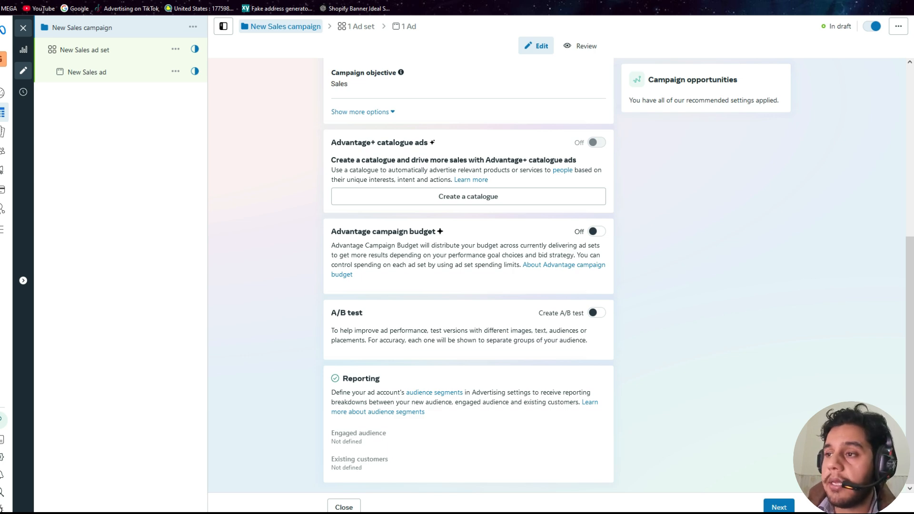
scroll(468, 276, up, 4)
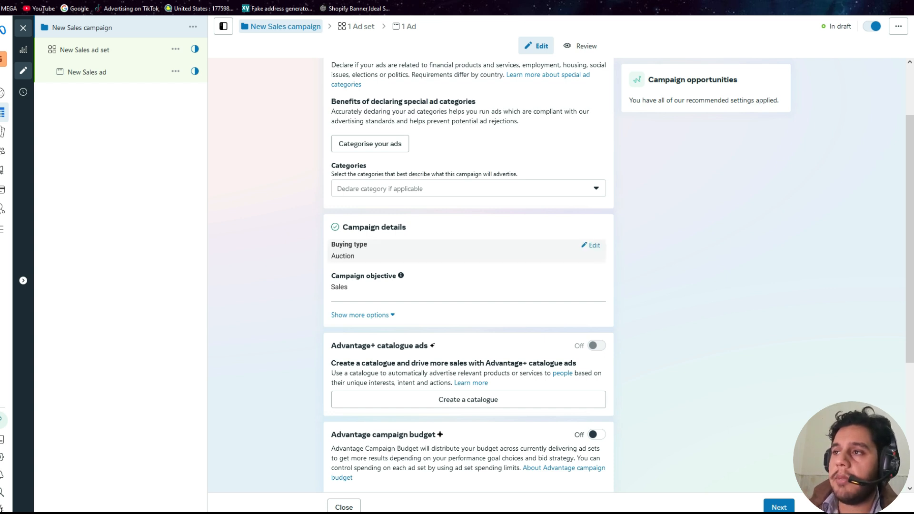
scroll(469, 267, down, 4)
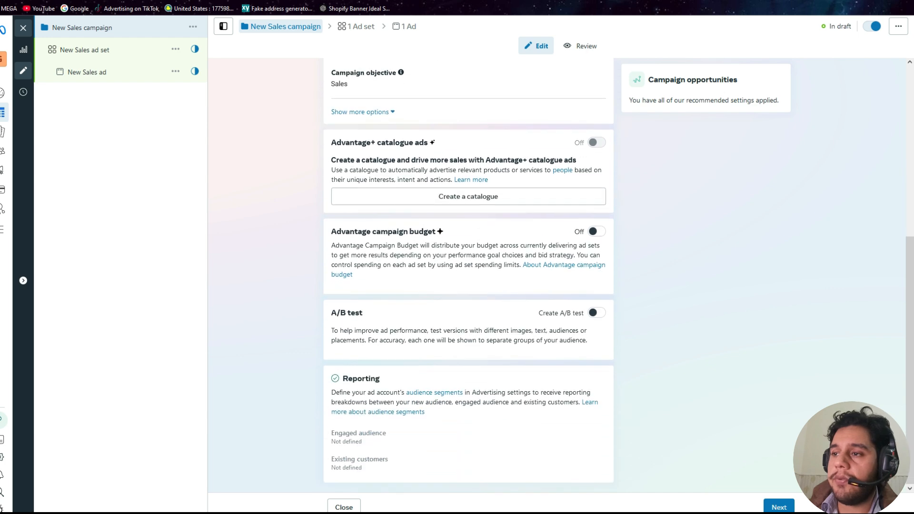
scroll(468, 276, up, 6)
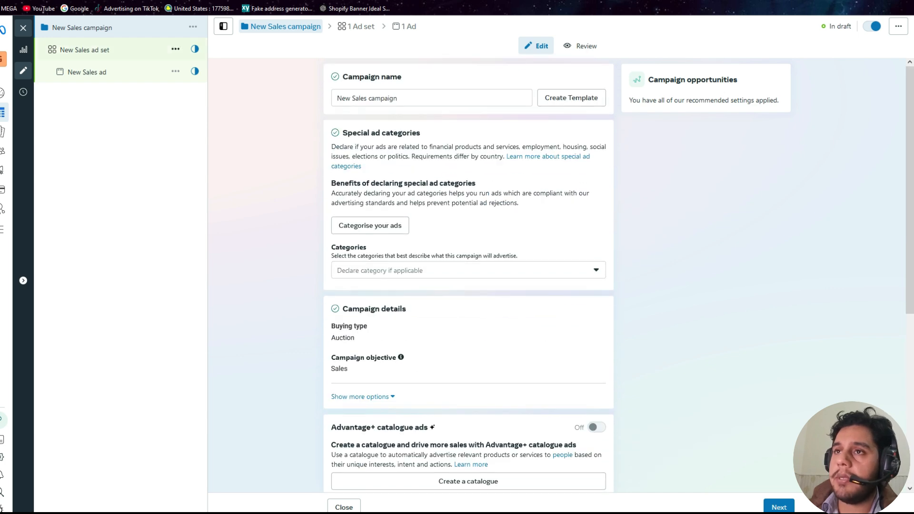
Step: Open the New Sales ad set and examine its conversion, attribution, budget and schedule, audience and placement settings
click(85, 50)
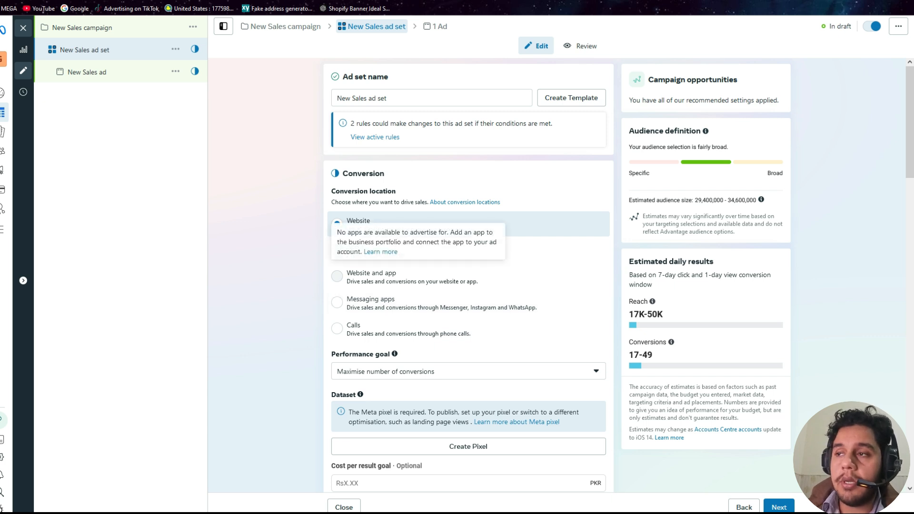
scroll(468, 276, down, 3)
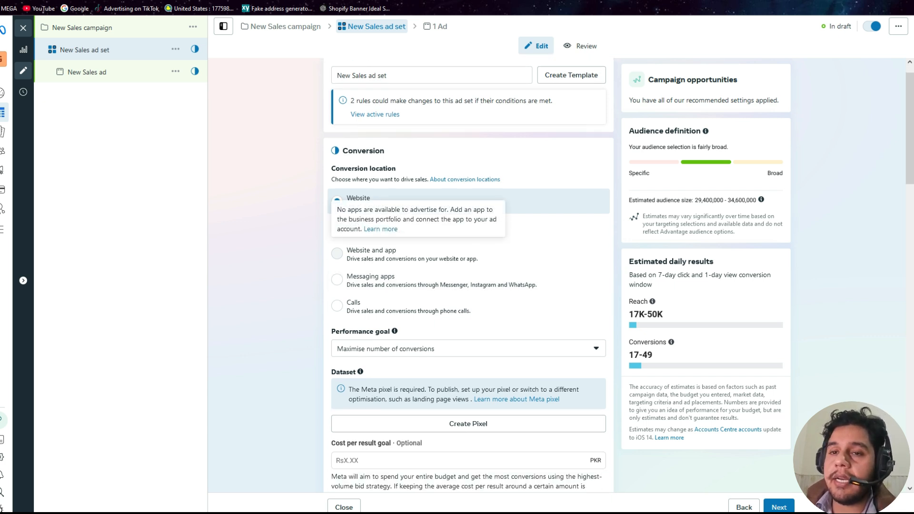
scroll(468, 276, down, 3)
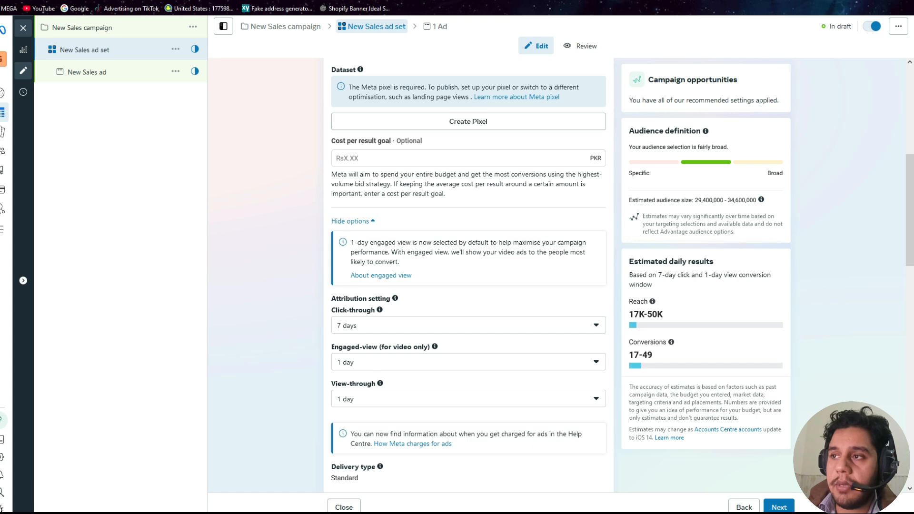
scroll(469, 276, down, 4)
scroll(468, 276, down, 5)
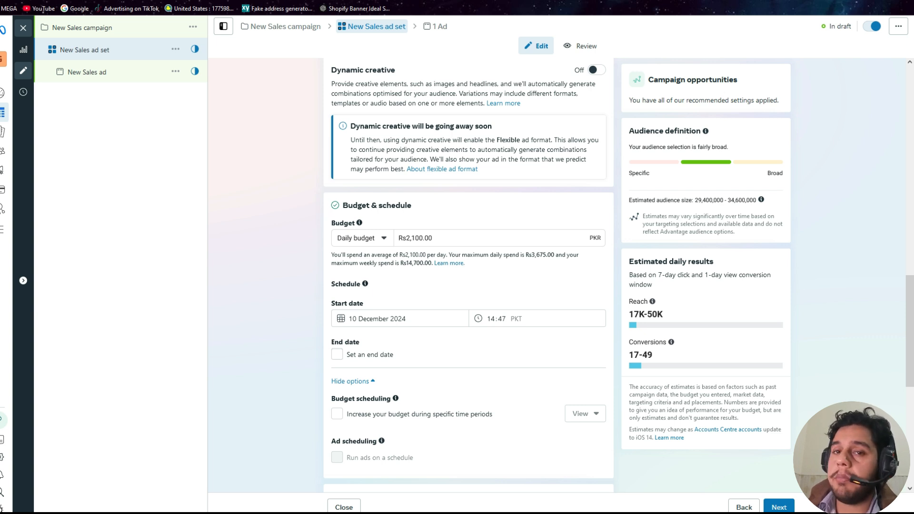
scroll(469, 276, down, 7)
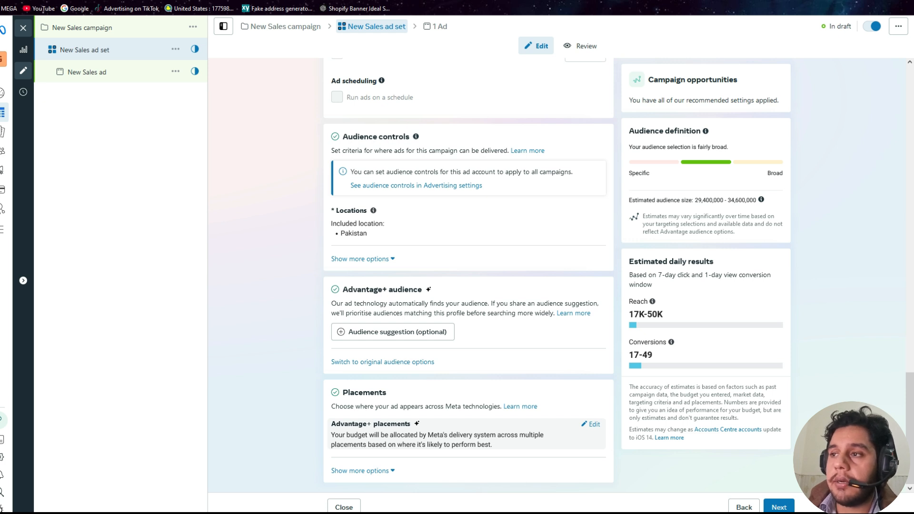
Step: Change the ad set's audience location to Karachi, Sindh, Pakistan, and set its radius to 17 km
scroll(468, 305, up, 2)
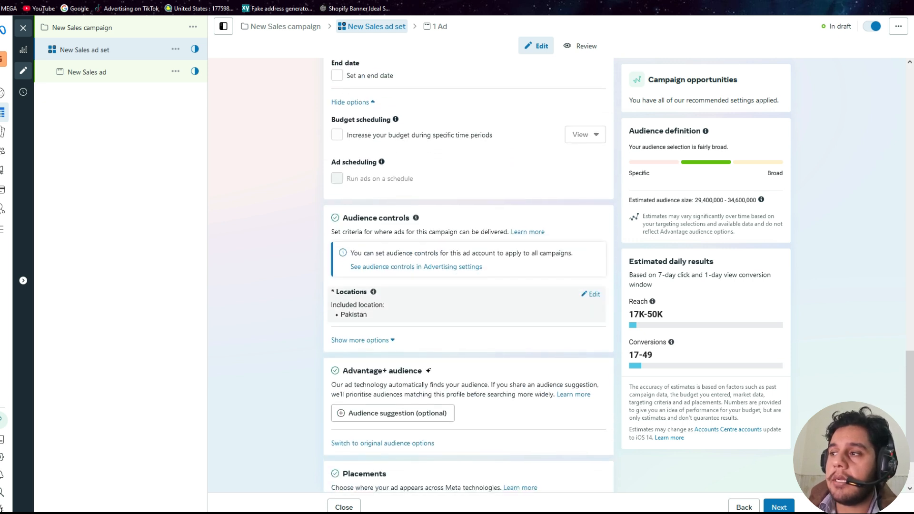
click(591, 294)
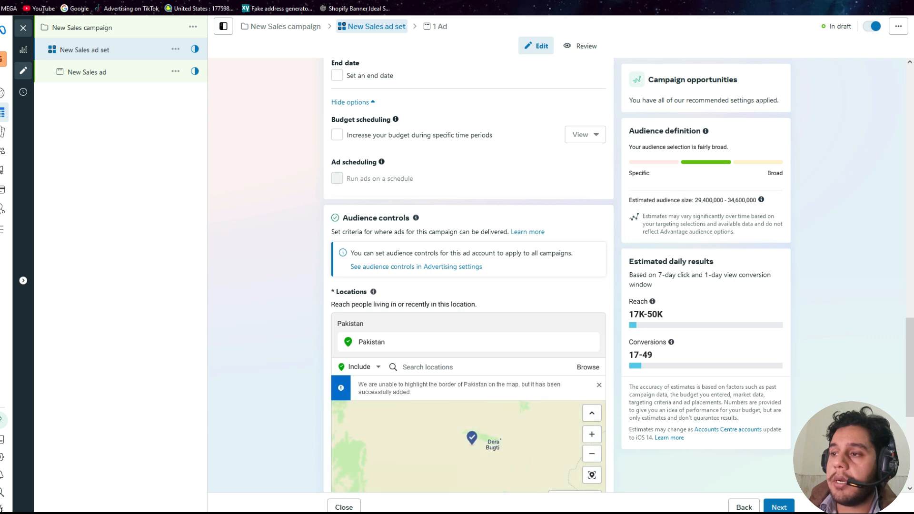
double_click(371, 341)
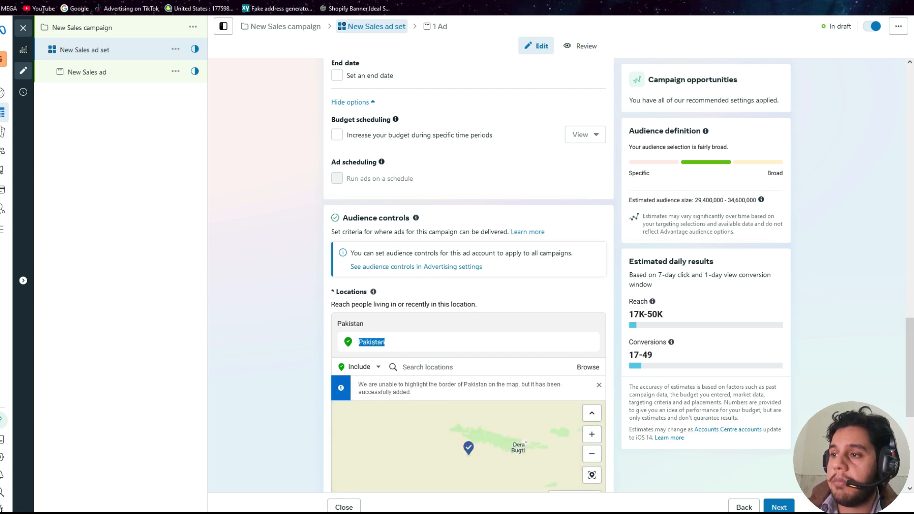
click(428, 367)
text(karachi)
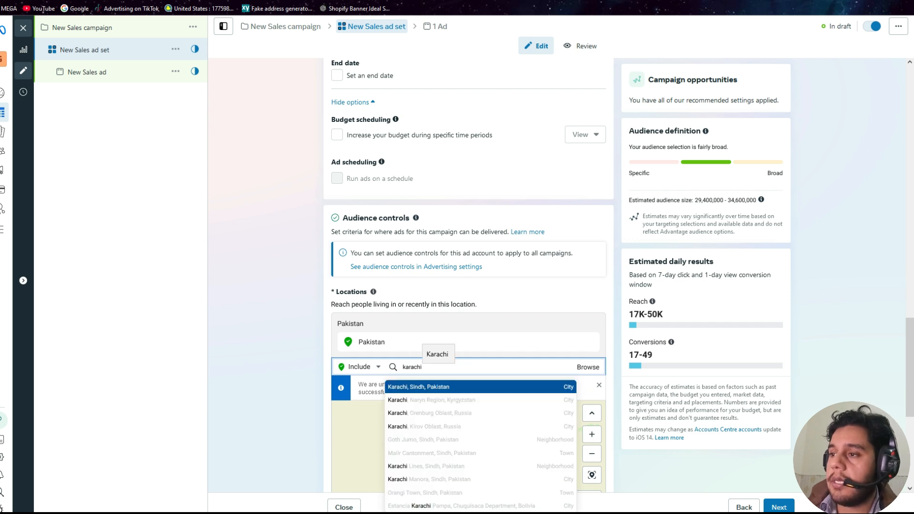
key(Return)
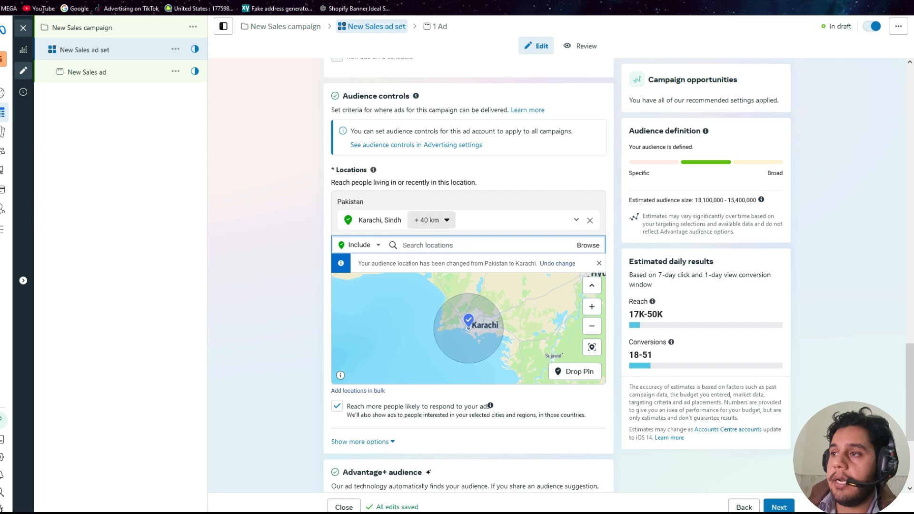
click(428, 220)
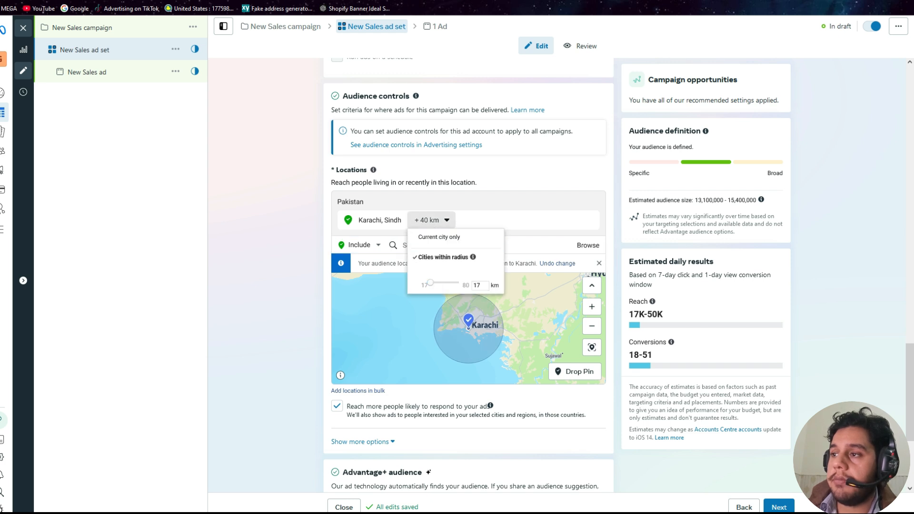
drag(431, 283, 428, 282)
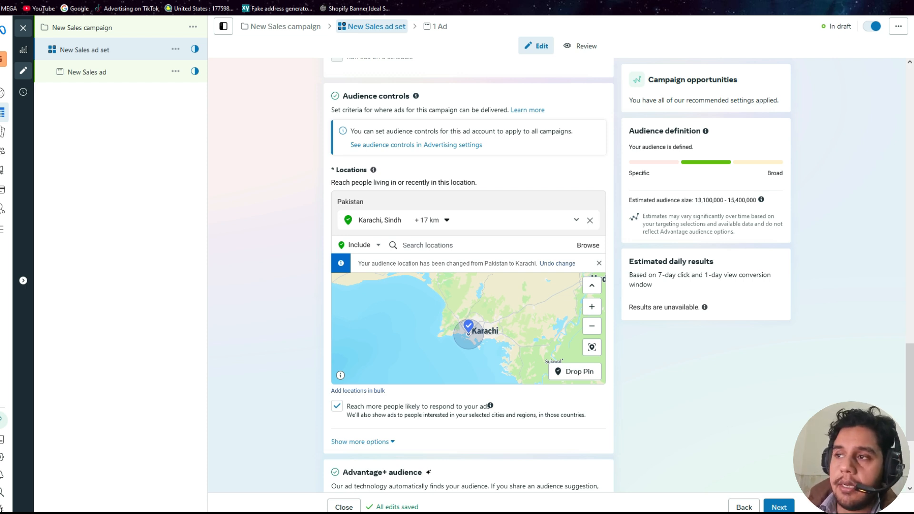
Step: Try the Exclude option for the audience location search and switch it back to Include
click(360, 244)
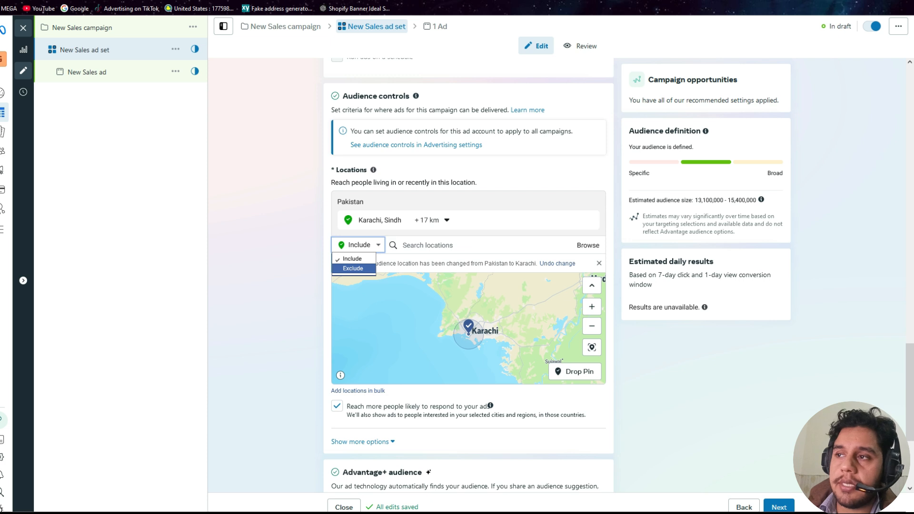
click(353, 268)
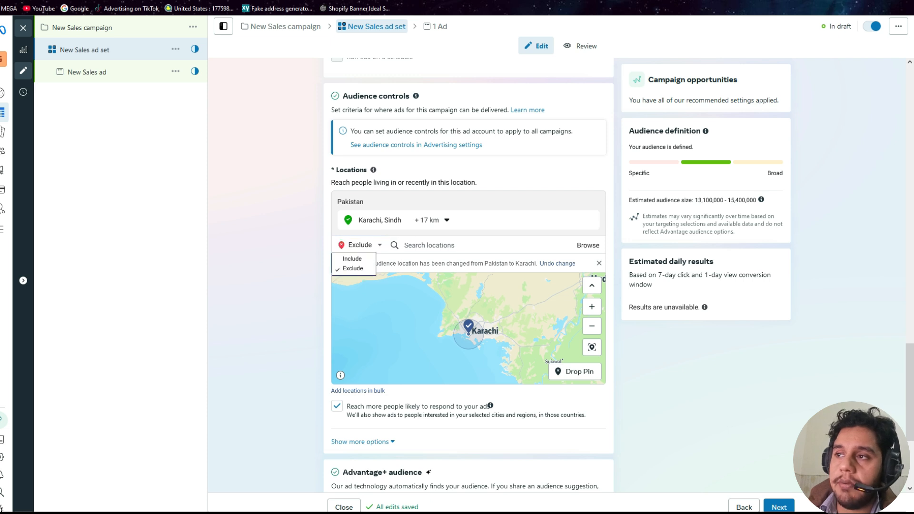
click(352, 258)
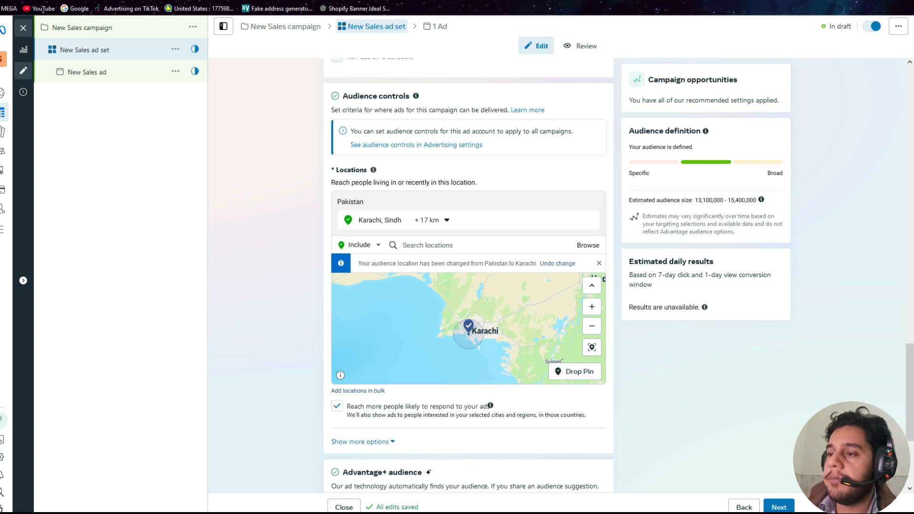
Step: Open the New Sales ad and examine its identity, ad setup, format, creative, destination, event details, languages and tracking settings
scroll(468, 276, down, 3)
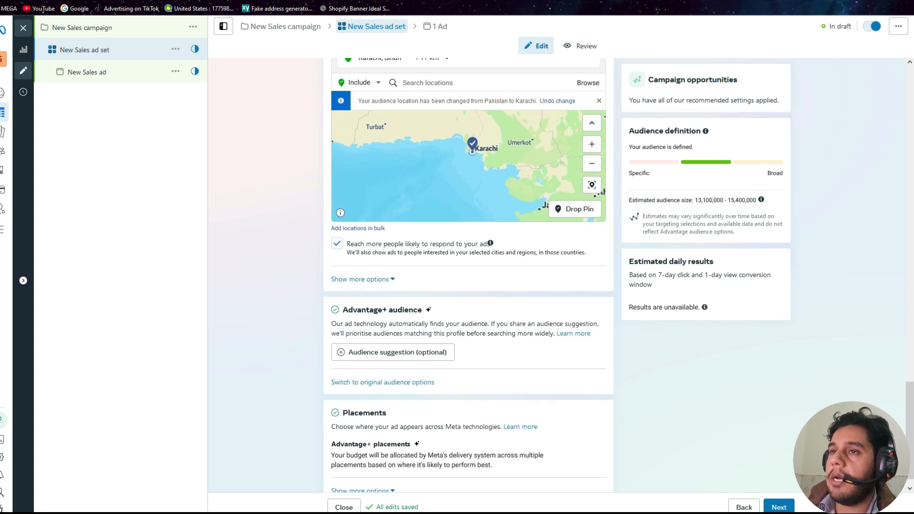
click(87, 72)
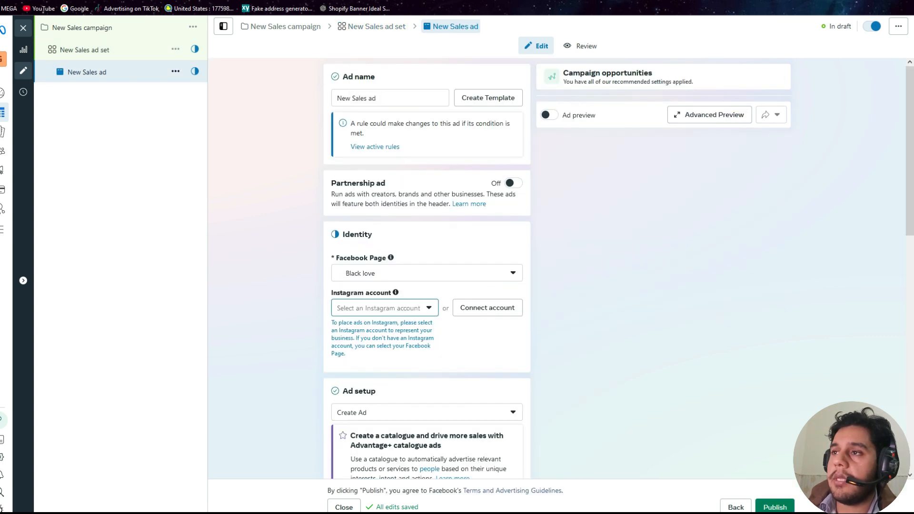
scroll(426, 266, down, 3)
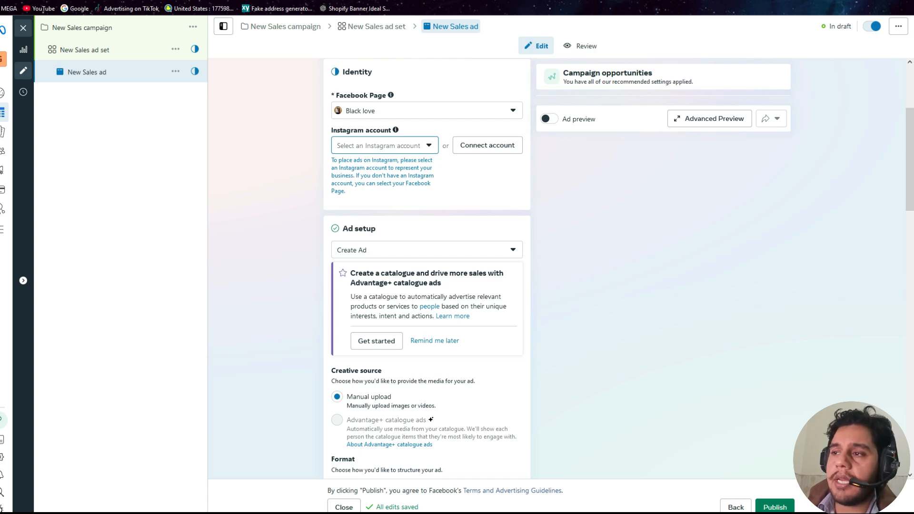
scroll(427, 267, down, 3)
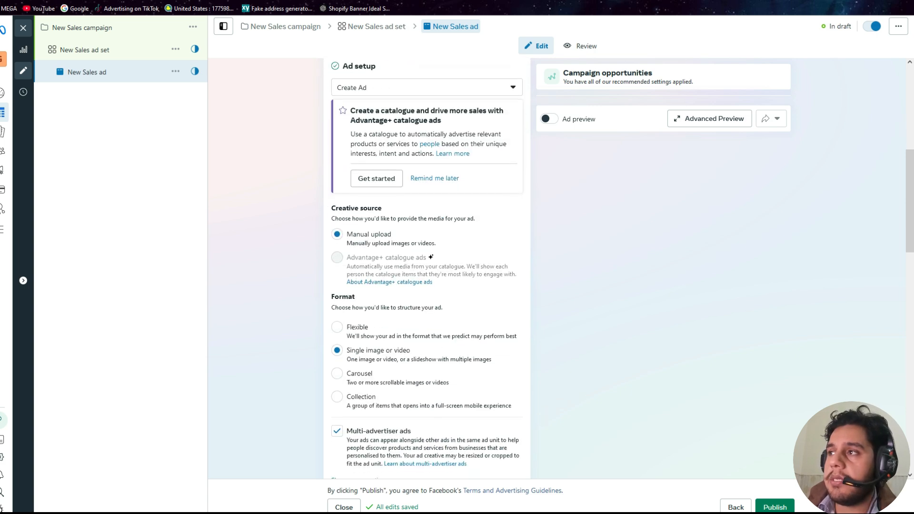
scroll(427, 266, down, 3)
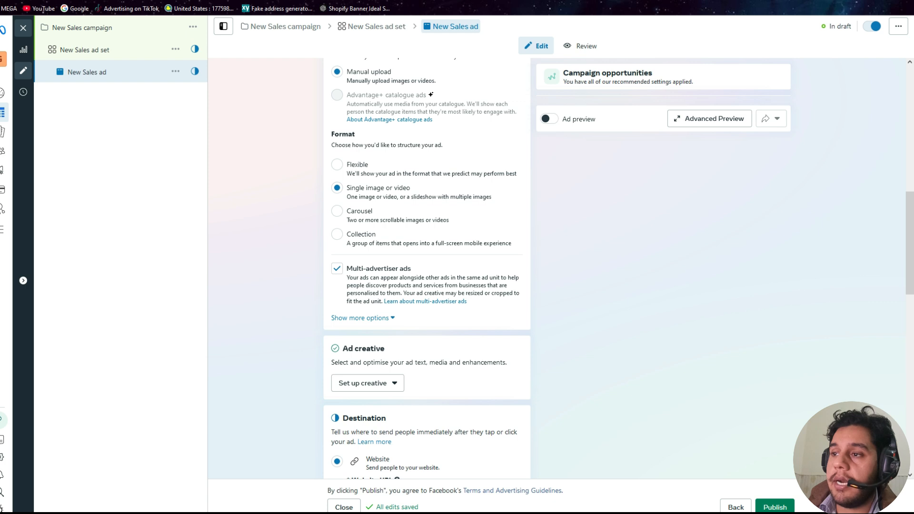
scroll(426, 266, down, 3)
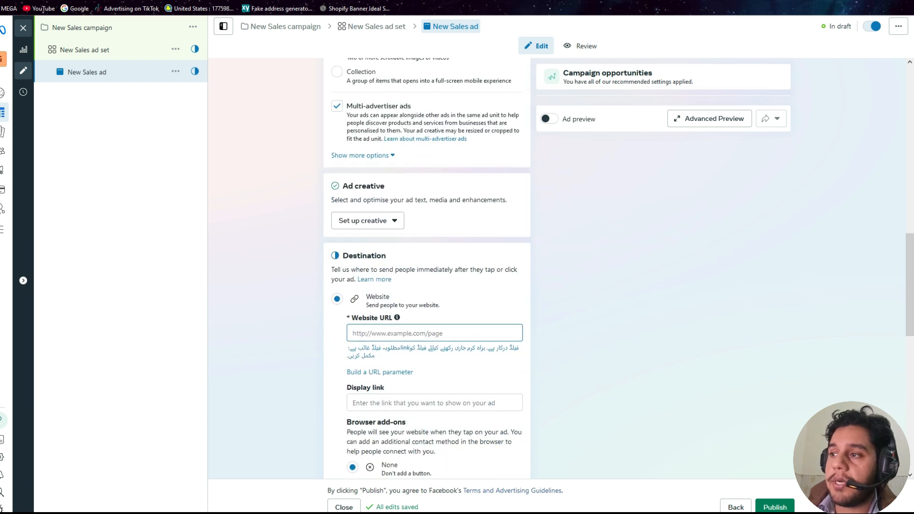
scroll(427, 267, down, 1)
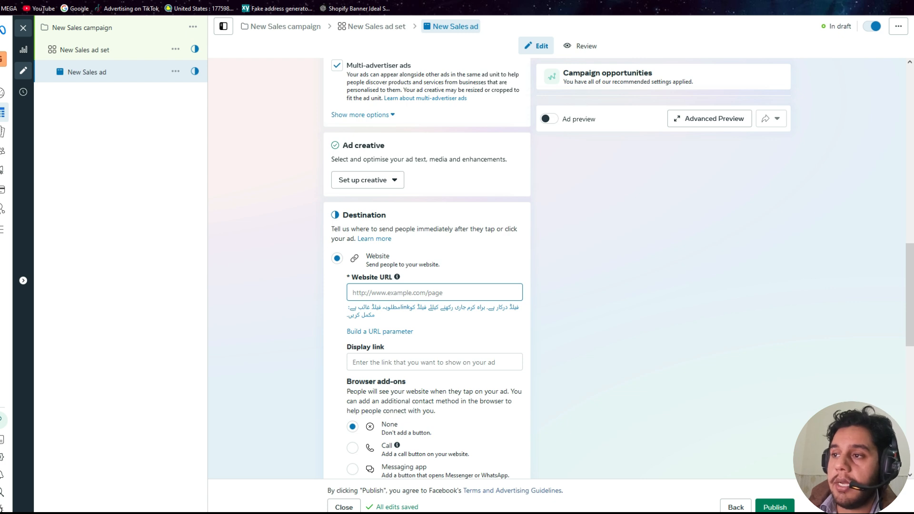
scroll(426, 267, down, 3)
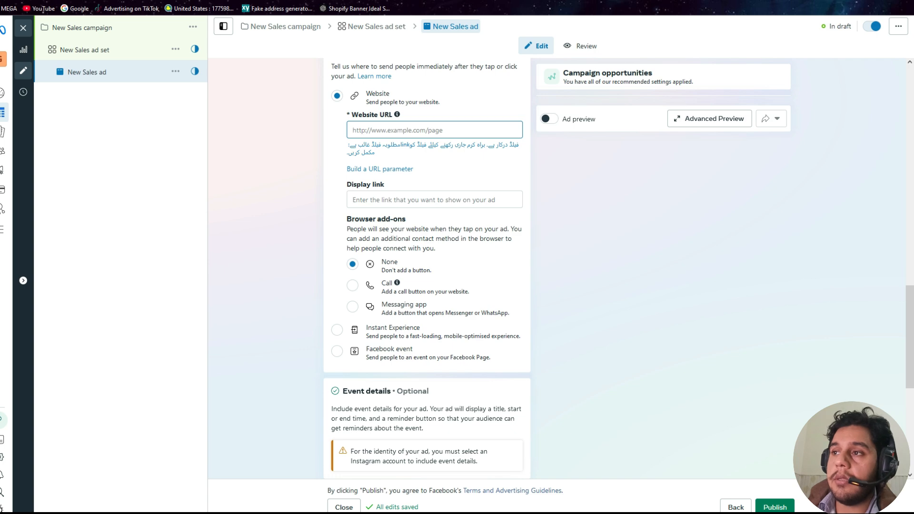
scroll(427, 266, up, 20)
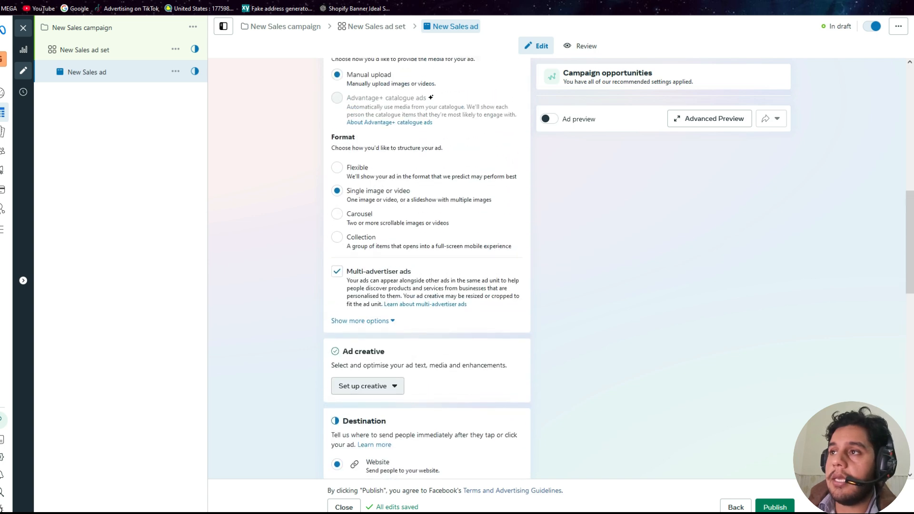
scroll(427, 266, down, 20)
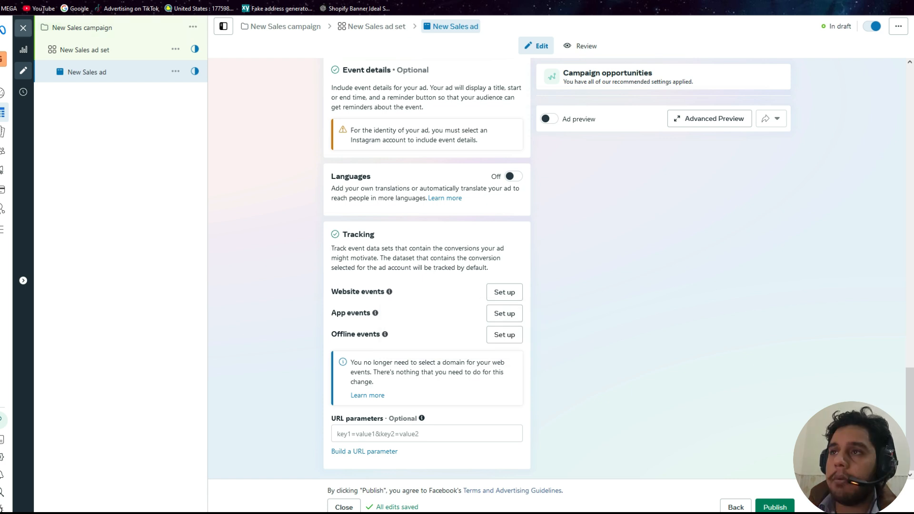
Step: Close the ad editor without publishing the draft items and return to the campaigns list
click(23, 28)
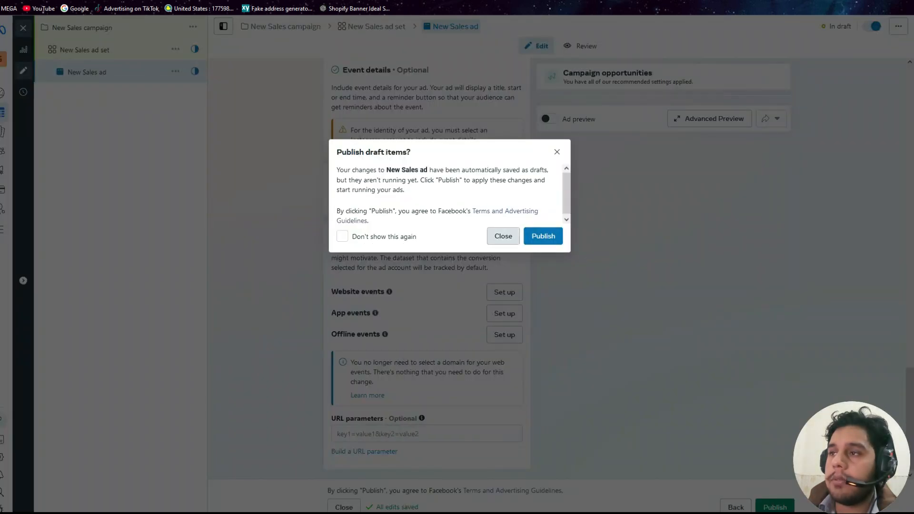
click(502, 236)
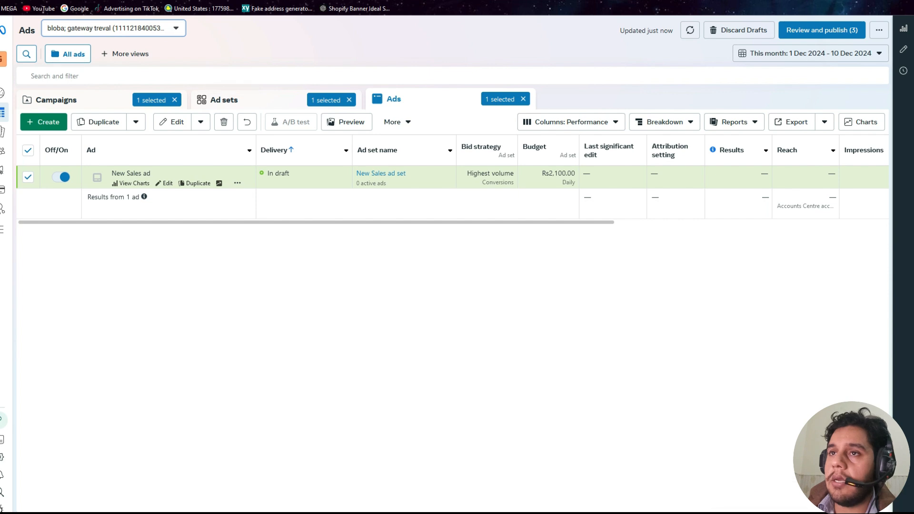
click(56, 99)
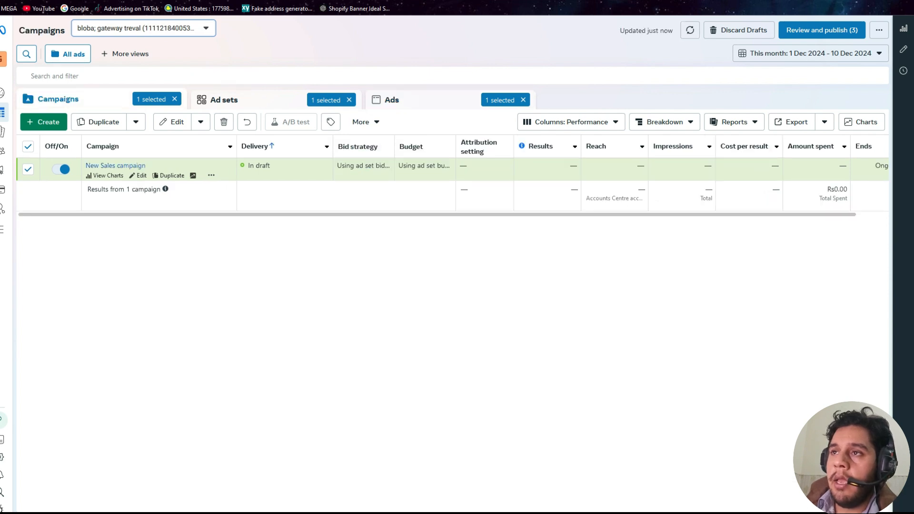
Step: Review the ad sets list and the ads list, including the ad's performance columns through to Amount spent and Ends
click(224, 100)
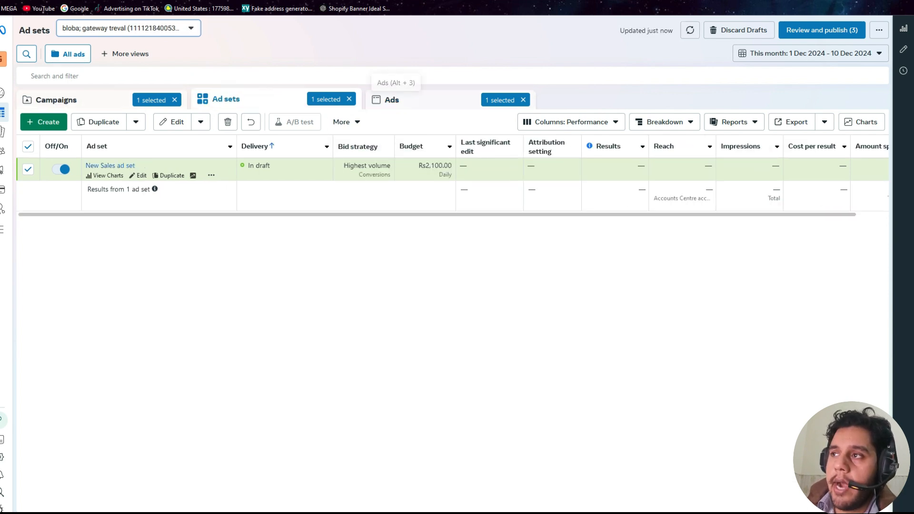
click(391, 100)
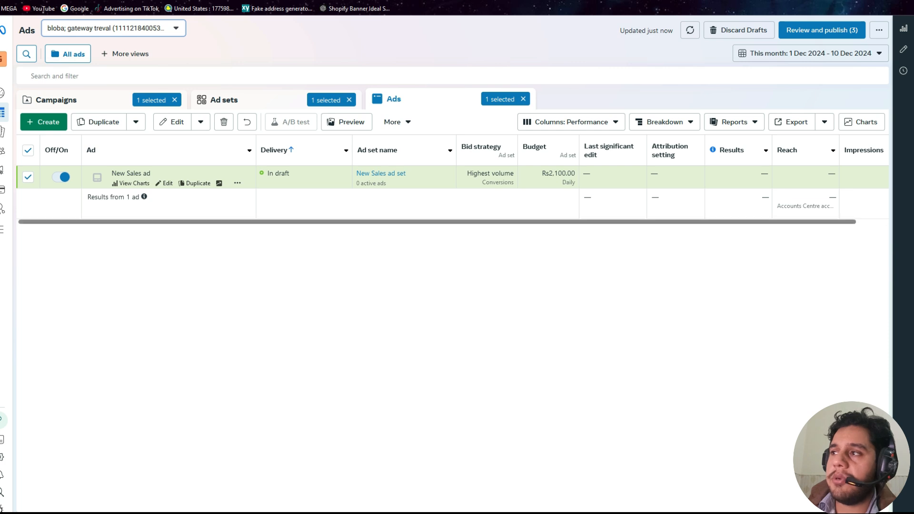
scroll(452, 181, right, 5)
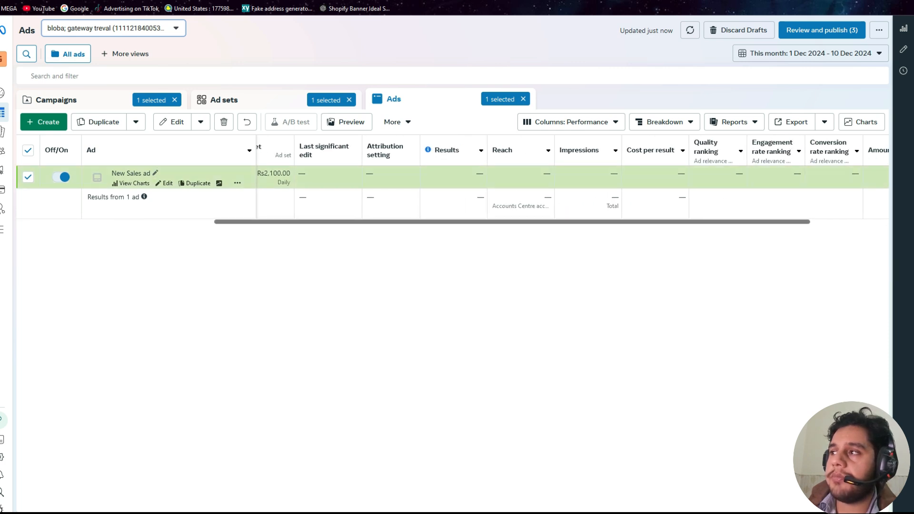
scroll(452, 181, right, 3)
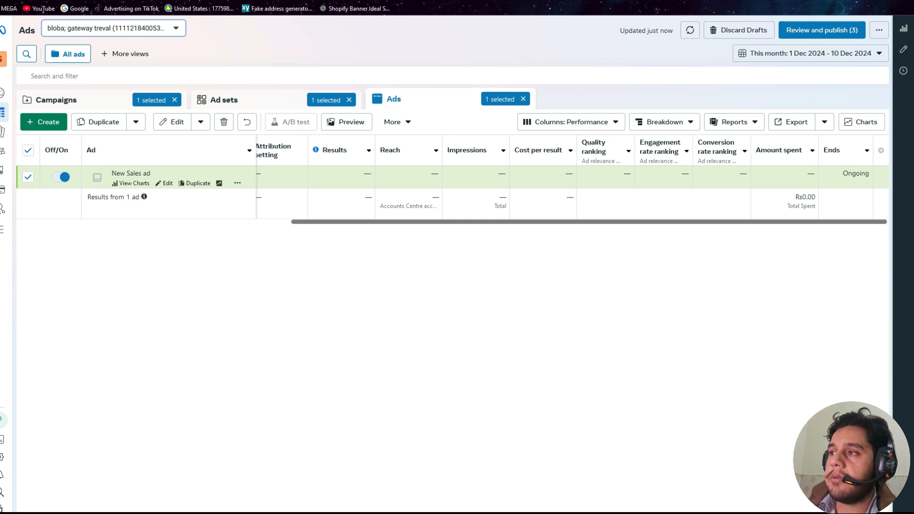
scroll(452, 181, left, 5)
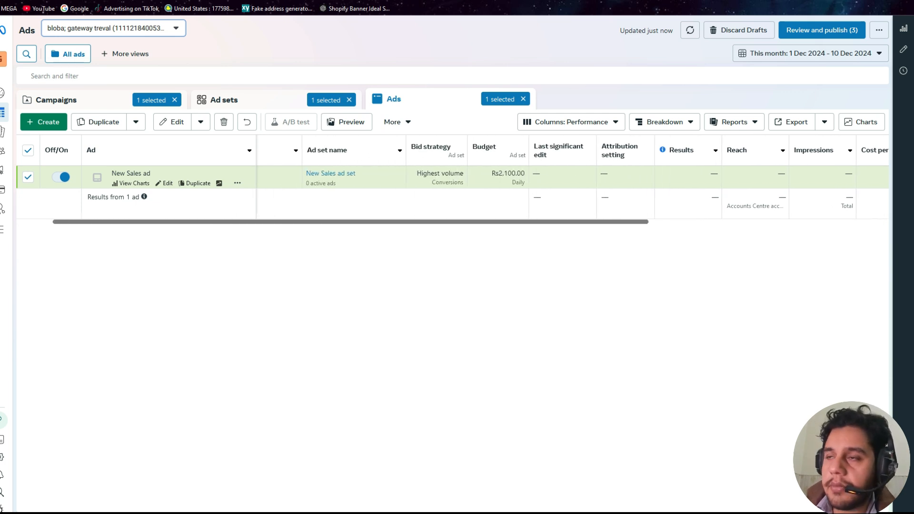
Step: Switch to Events Manager and dismiss the notice about setup improvements for web campaigns
mouse_move(4, 171)
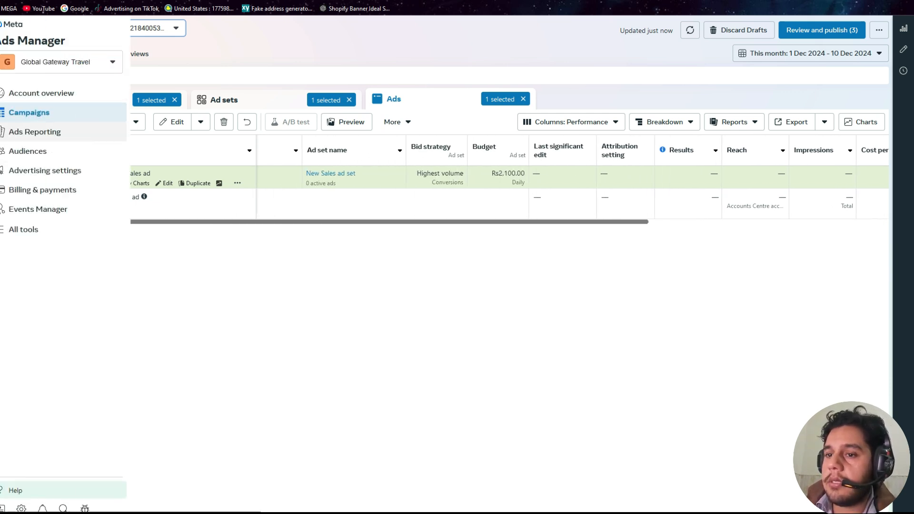
click(24, 229)
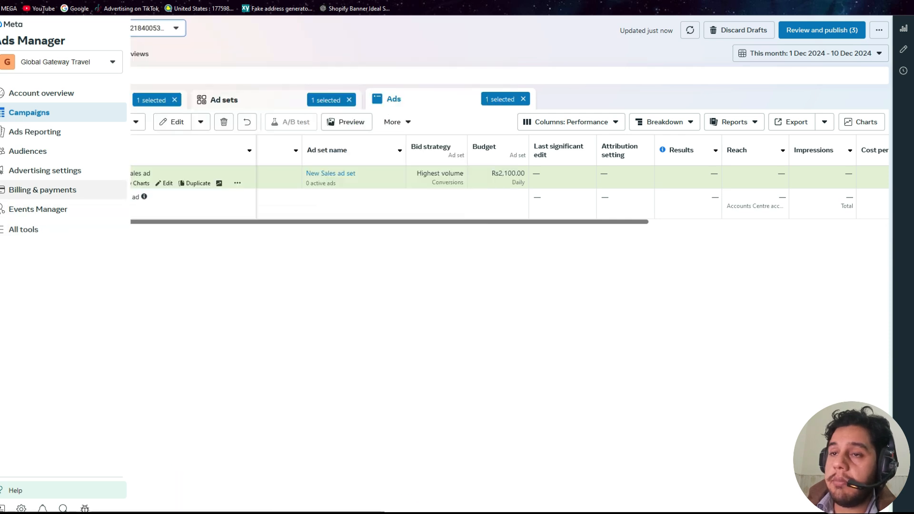
click(42, 189)
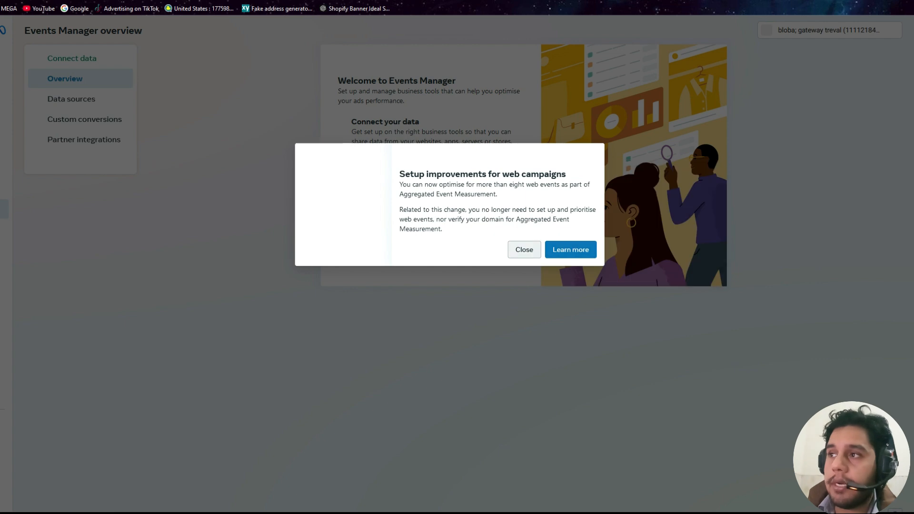
click(524, 310)
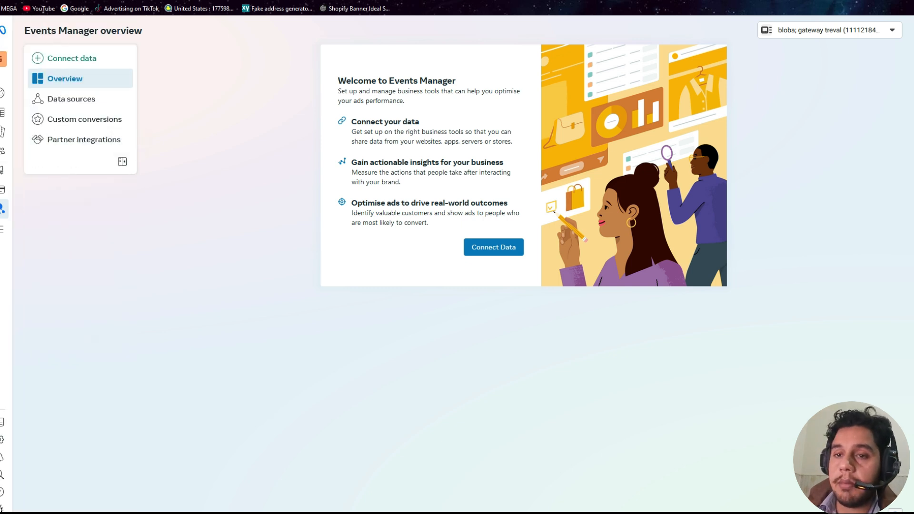
Step: Expand the business asset selector to show more ad accounts, look through the list and close it, keeping the current account
mouse_move(6, 229)
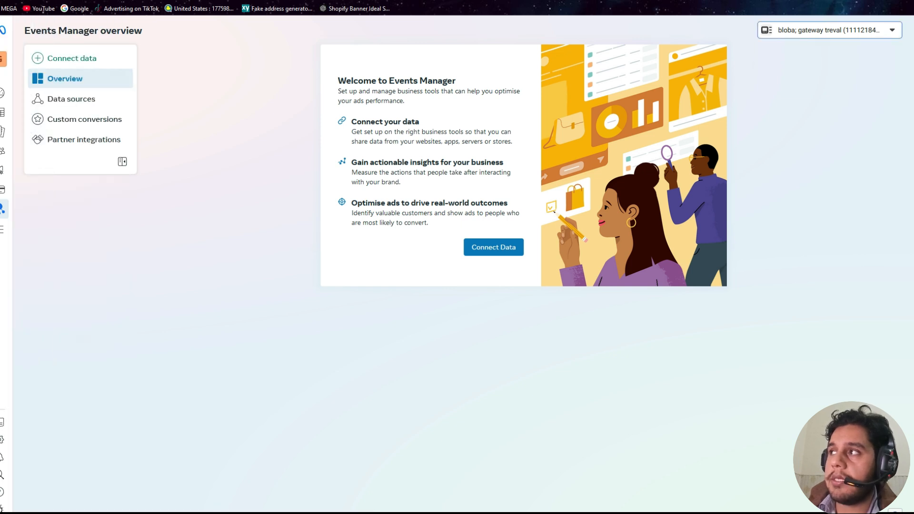
click(828, 30)
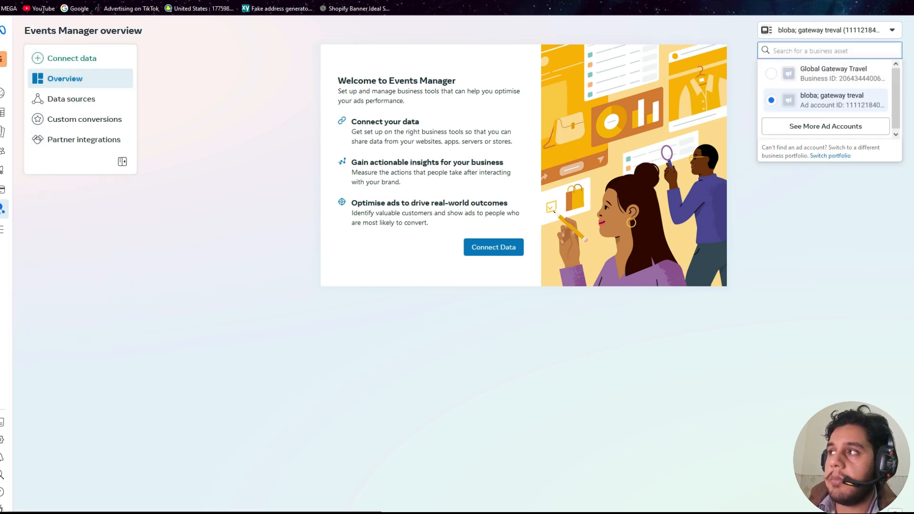
click(825, 124)
scroll(825, 126, down, 1)
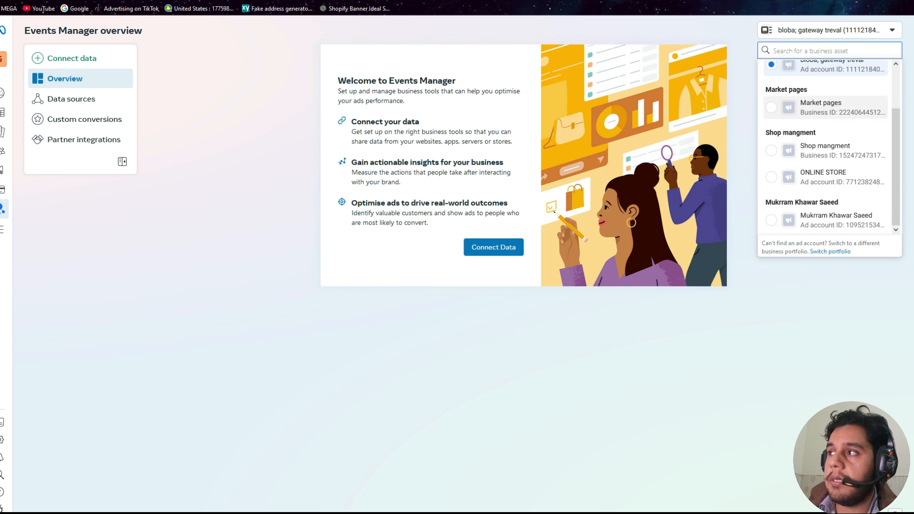
scroll(828, 212, up, 1)
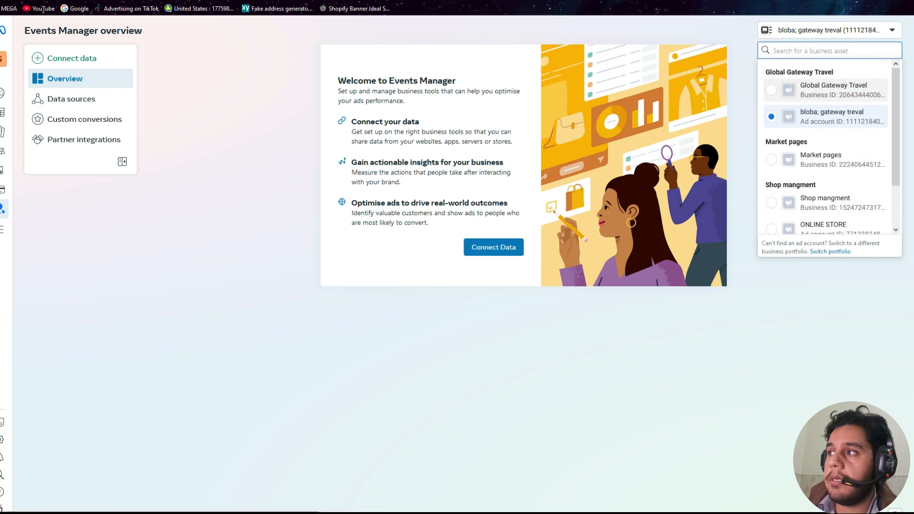
click(3, 59)
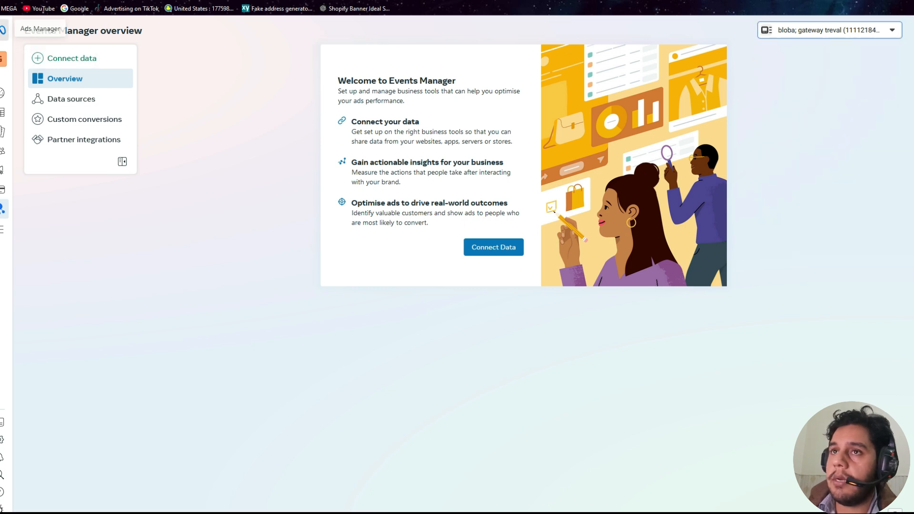